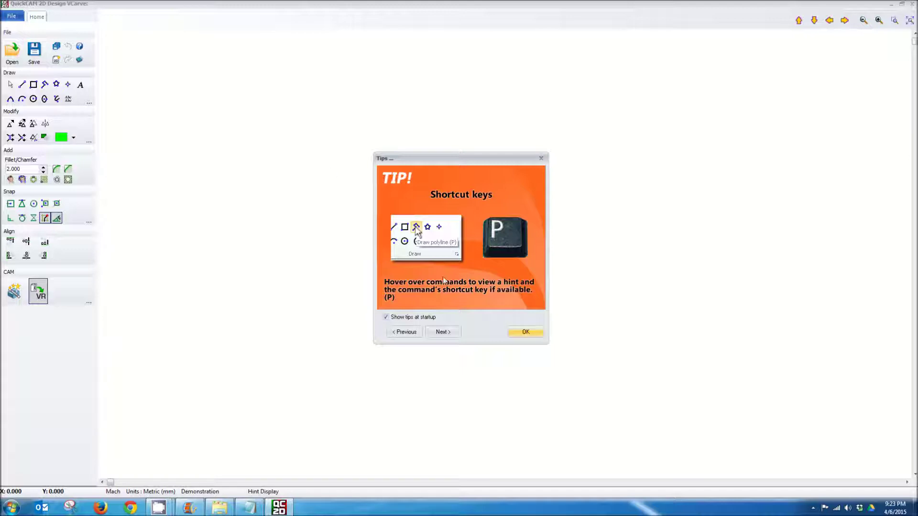
- Dismiss the startup tip and create a billet 100 mm wide, 100 mm deep and 10 mm high
{"action": "left_click", "coordinate": [541, 331]}
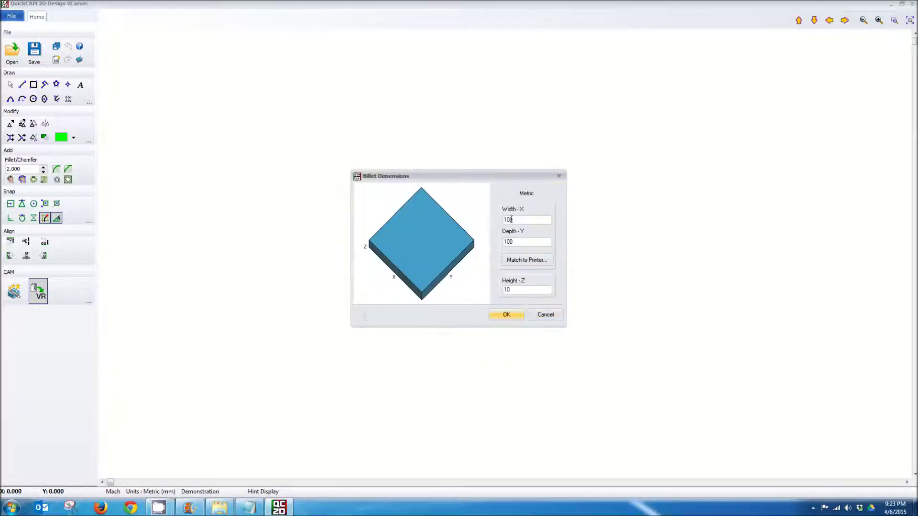
{"action": "left_click_drag", "start_coordinate": [517, 220], "coordinate": [490, 221]}
{"action": "left_click_drag", "start_coordinate": [524, 243], "coordinate": [494, 245]}
{"action": "left_click", "coordinate": [503, 315]}
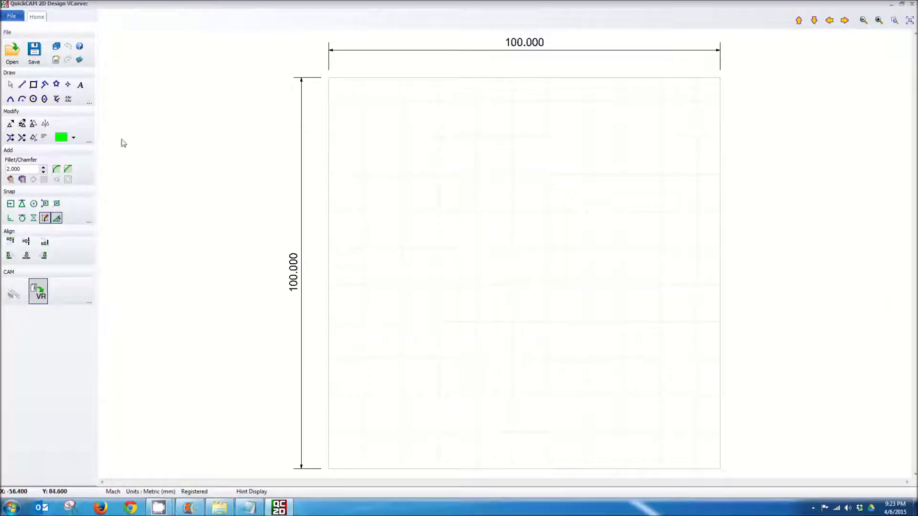
{"action": "left_click", "coordinate": [89, 105]}
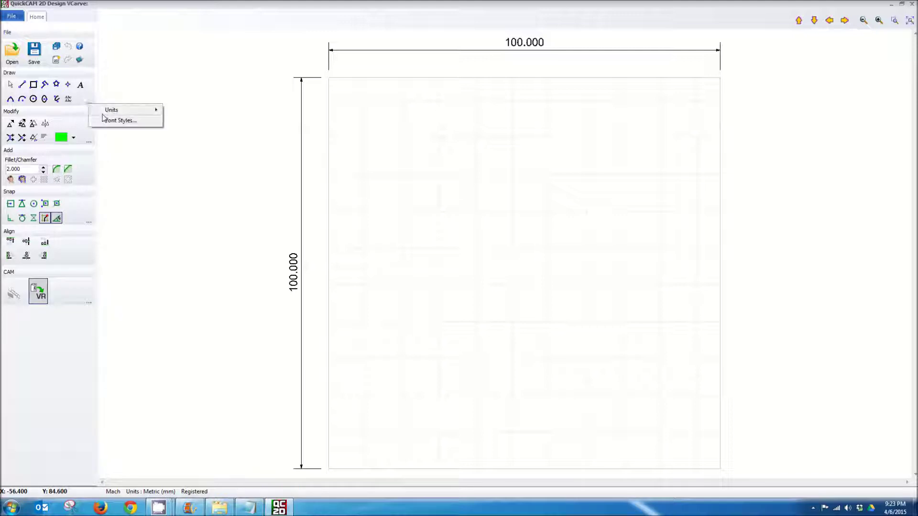
{"action": "mouse_move", "coordinate": [114, 111]}
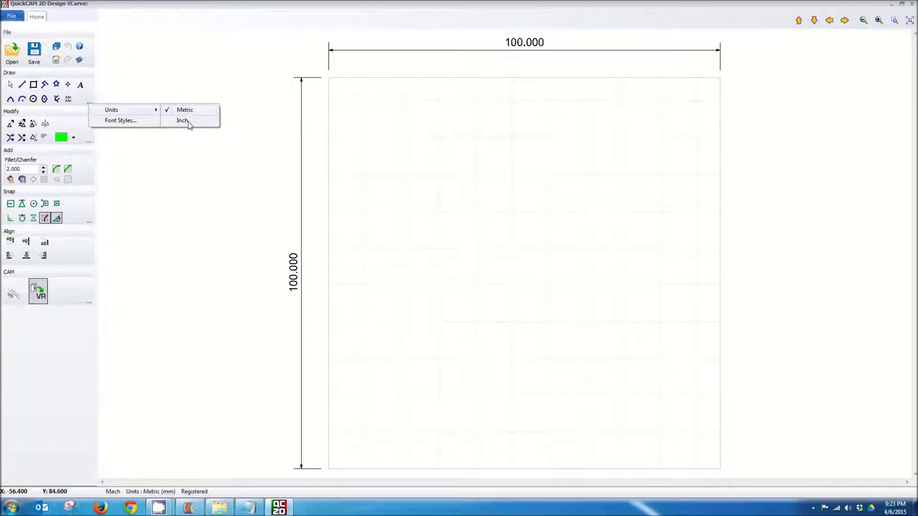
{"action": "left_click", "coordinate": [196, 68]}
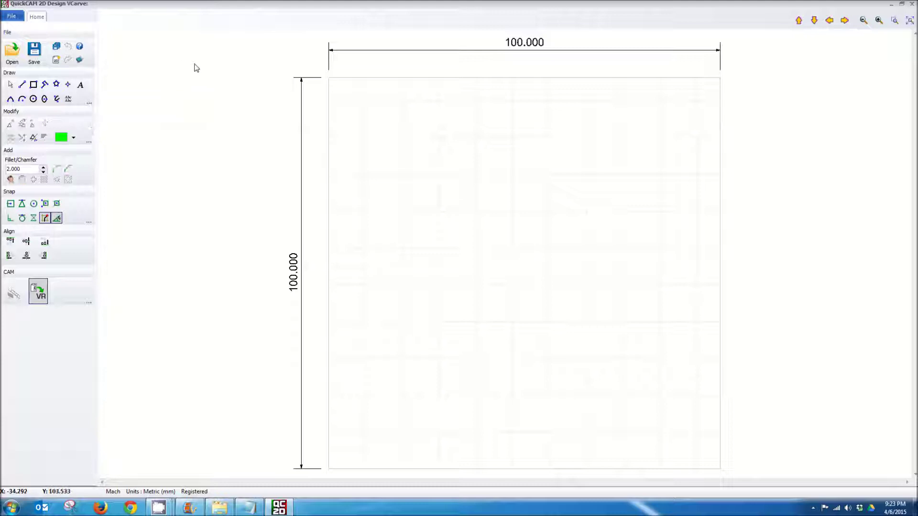
- Set the drawing's snap grid size to 5 mm
{"action": "left_click", "coordinate": [89, 224]}
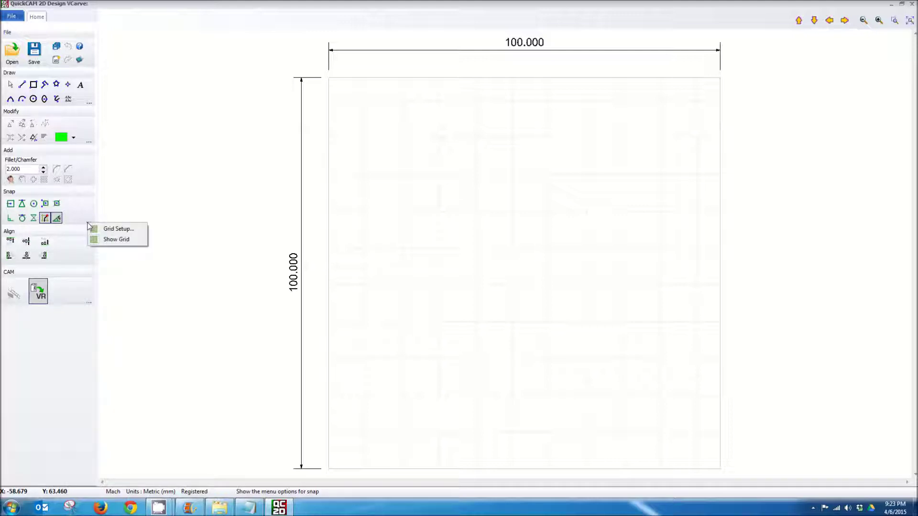
{"action": "left_click", "coordinate": [103, 230]}
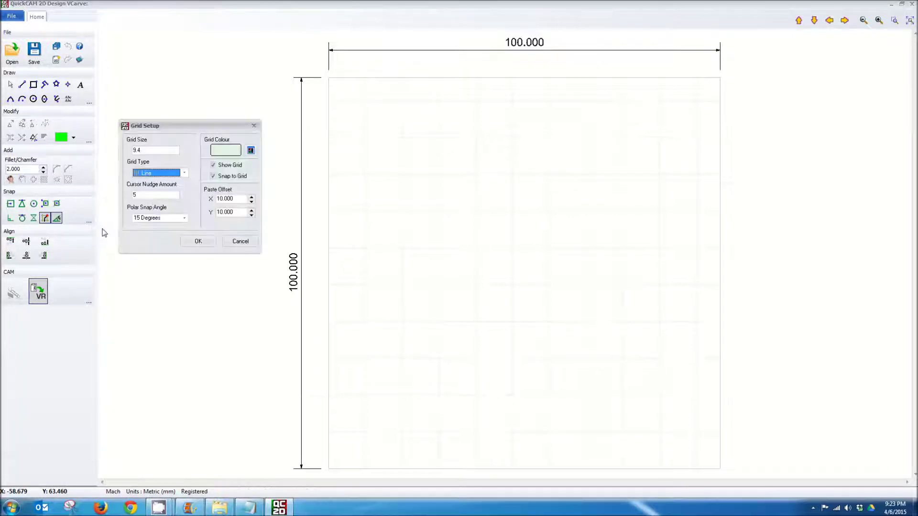
{"action": "left_click_drag", "start_coordinate": [146, 151], "coordinate": [129, 150]}
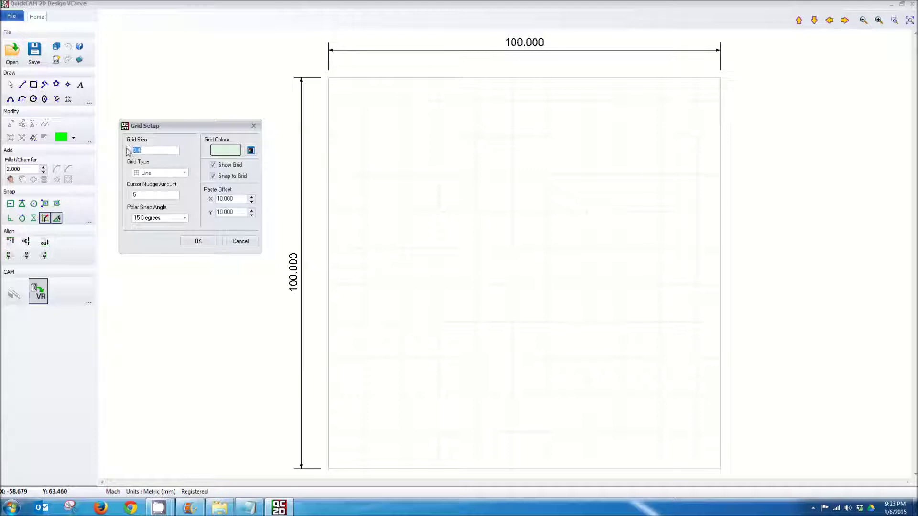
{"action": "left_click", "coordinate": [197, 241]}
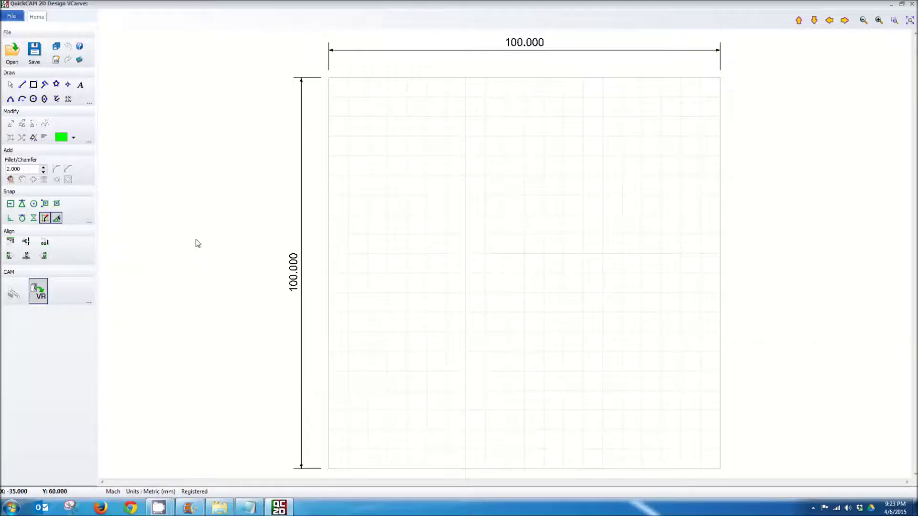
{"action": "left_click", "coordinate": [45, 219]}
- Draw a 90 by 90 mm rectangle inside the billet from X 5, Y 5 to X 95, Y 95
{"action": "left_click", "coordinate": [34, 85]}
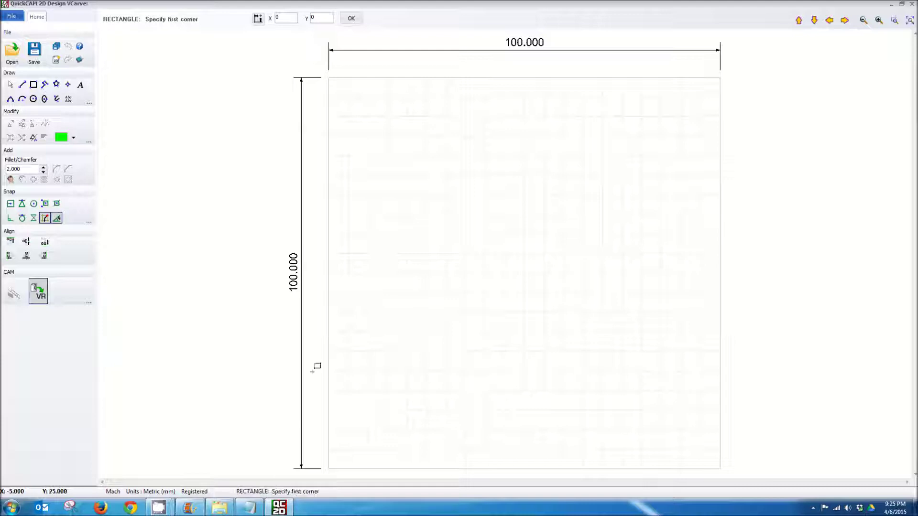
{"action": "left_click", "coordinate": [353, 447]}
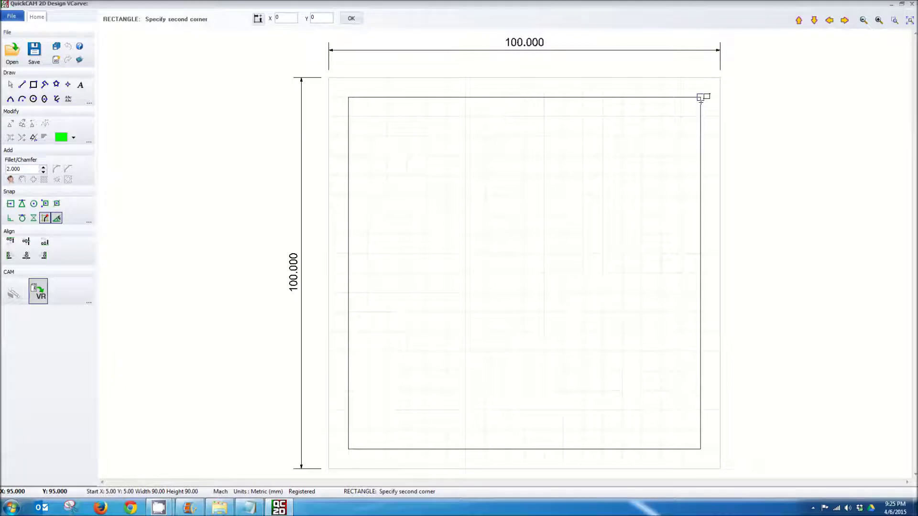
{"action": "left_click", "coordinate": [700, 98]}
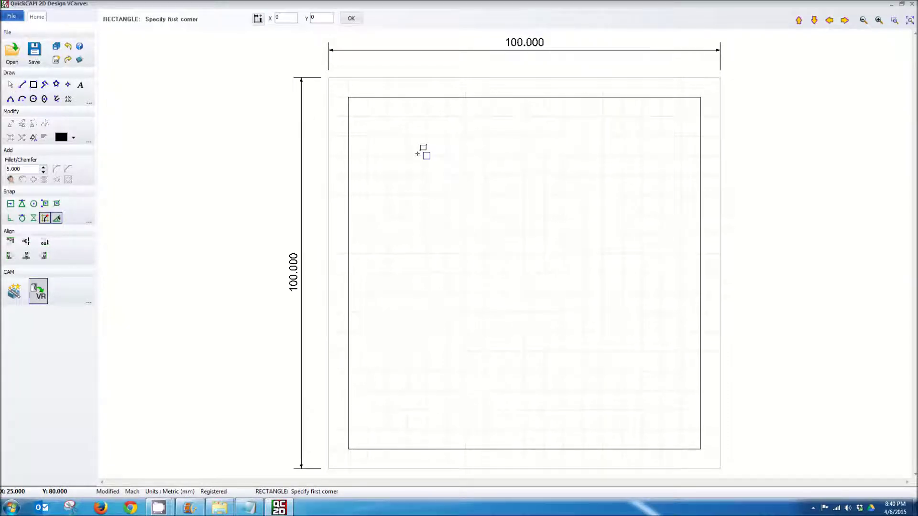
{"action": "key", "text": "Escape"}
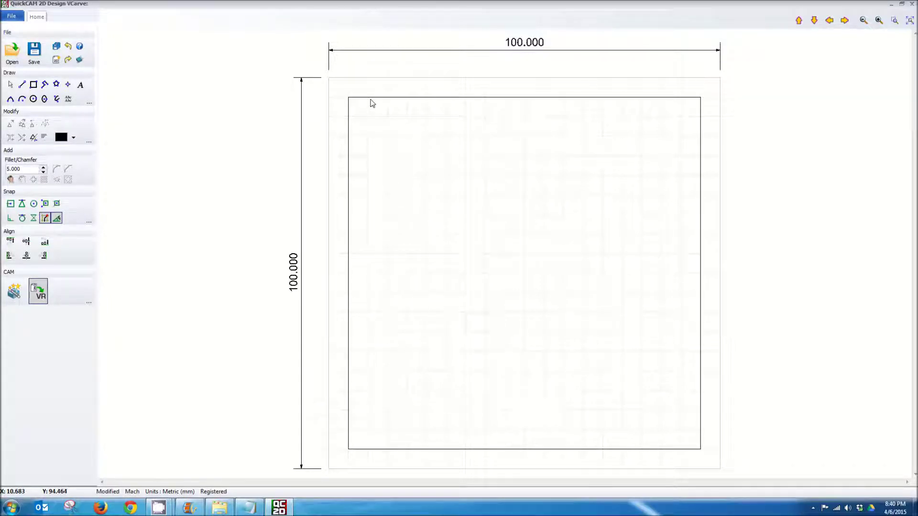
{"action": "left_click", "coordinate": [371, 101]}
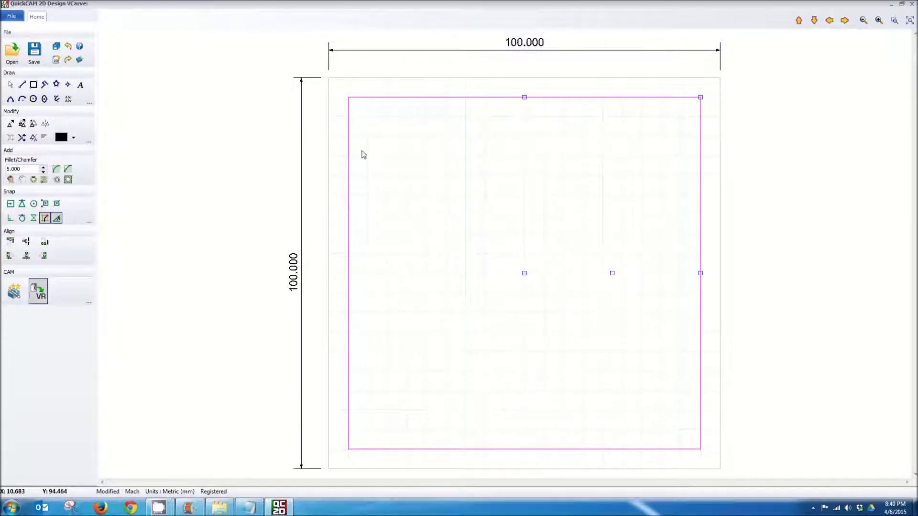
{"action": "left_click", "coordinate": [244, 168]}
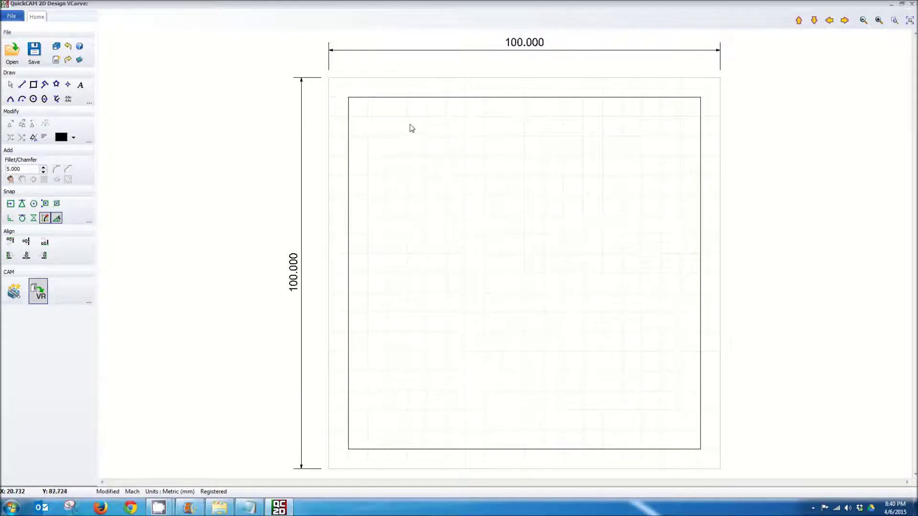
{"action": "left_click", "coordinate": [420, 99]}
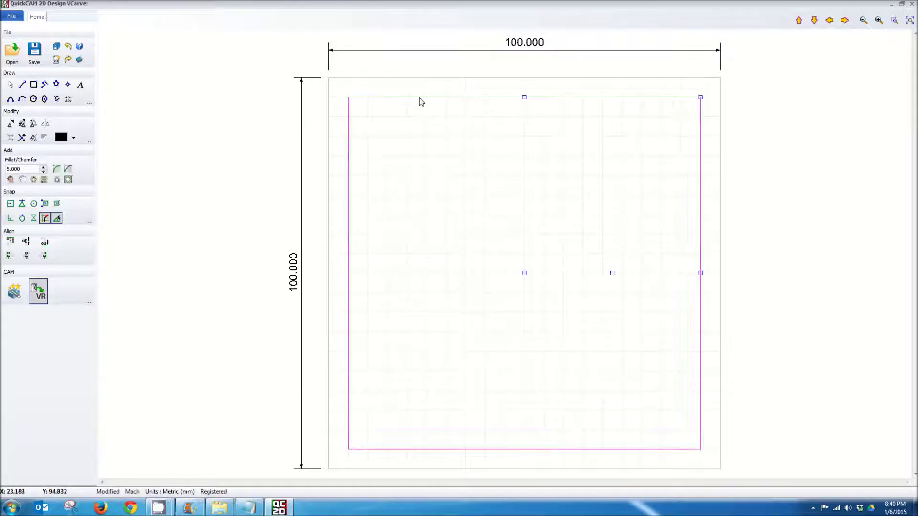
{"action": "left_click", "coordinate": [418, 172]}
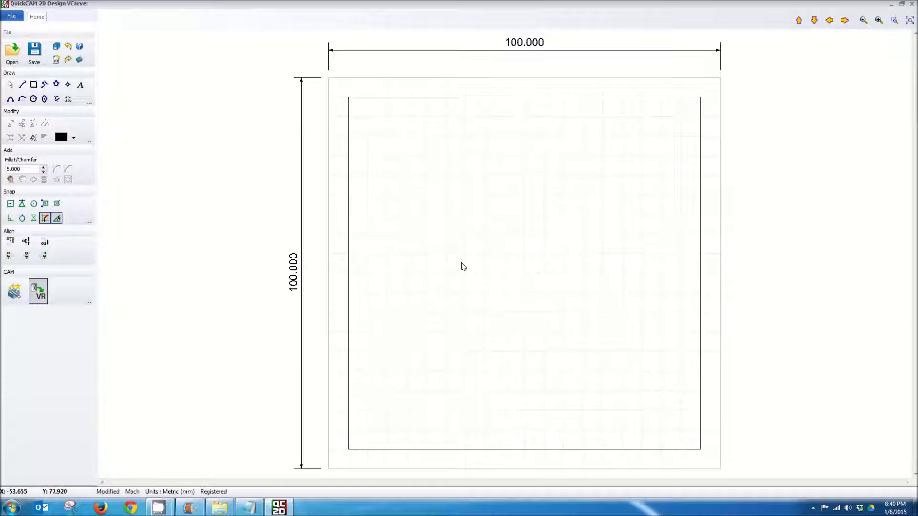
- Round all four corners of the rectangle with a 5 mm fillet
{"action": "left_click", "coordinate": [426, 99]}
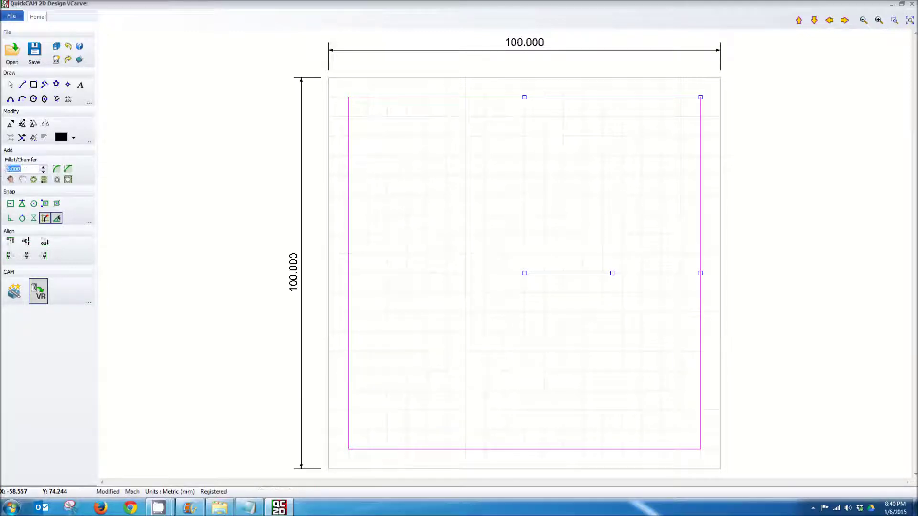
{"action": "double_click", "coordinate": [25, 169]}
{"action": "left_click", "coordinate": [31, 169]}
{"action": "double_click", "coordinate": [31, 169]}
{"action": "left_click", "coordinate": [57, 171]}
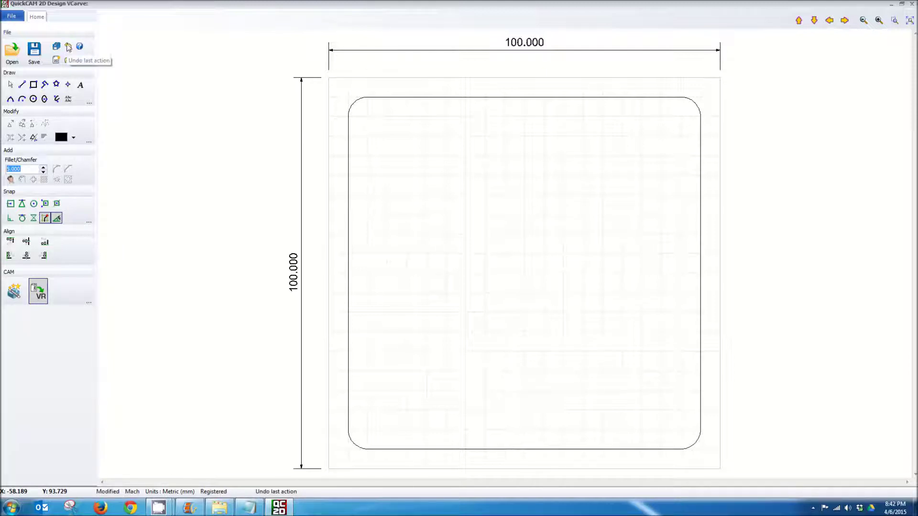
- Undo the corner fillets and redo them
{"action": "left_click", "coordinate": [69, 47]}
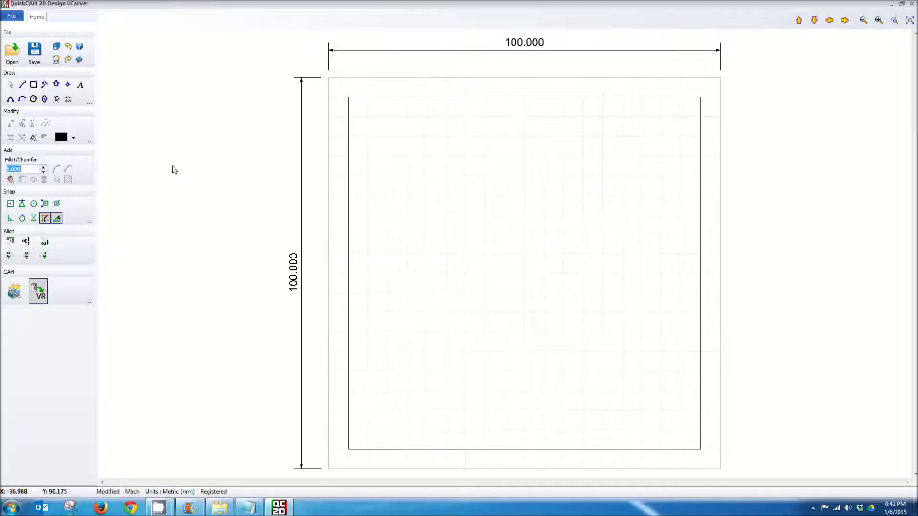
{"action": "left_click", "coordinate": [68, 61]}
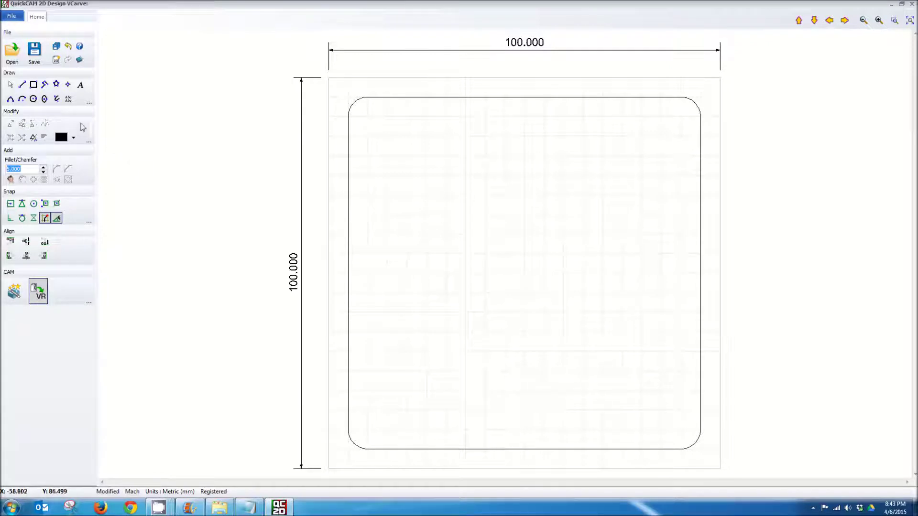
- Add the single-line text "amtek" in Arial, left-aligned, 60 mm high, with its insertion point at X 10, Y 15
{"action": "left_click", "coordinate": [80, 87]}
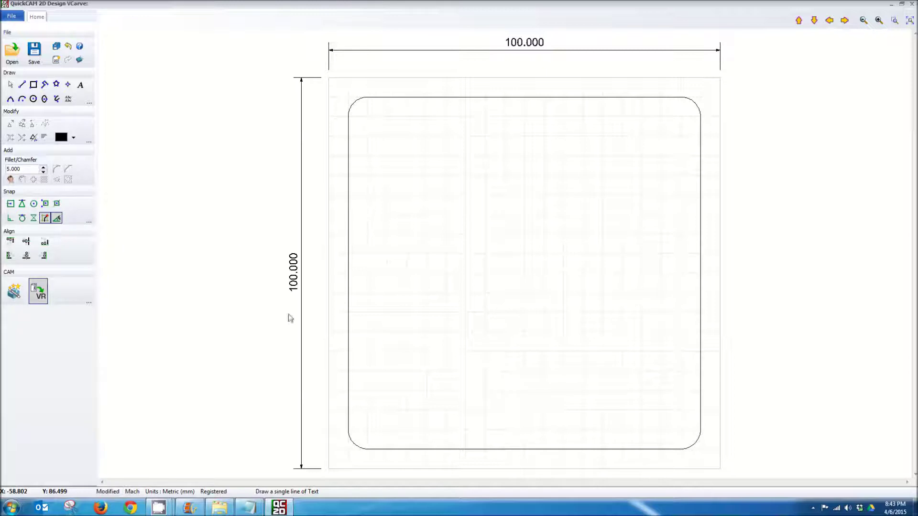
{"action": "left_click", "coordinate": [368, 410]}
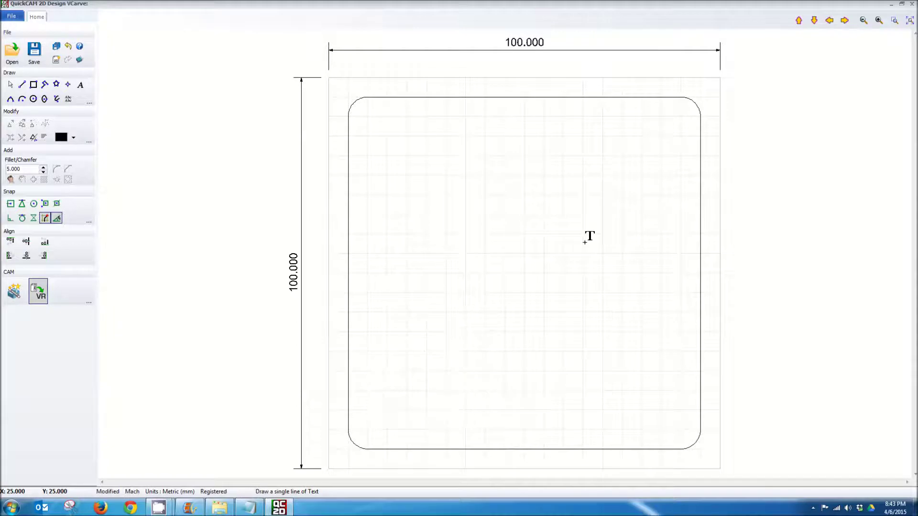
{"action": "left_click", "coordinate": [681, 174]}
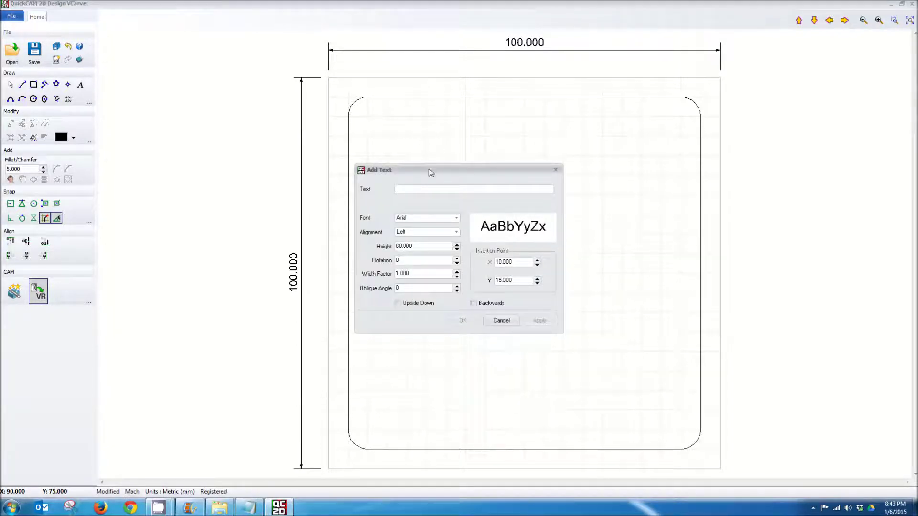
{"action": "left_click_drag", "start_coordinate": [447, 168], "coordinate": [479, 164]}
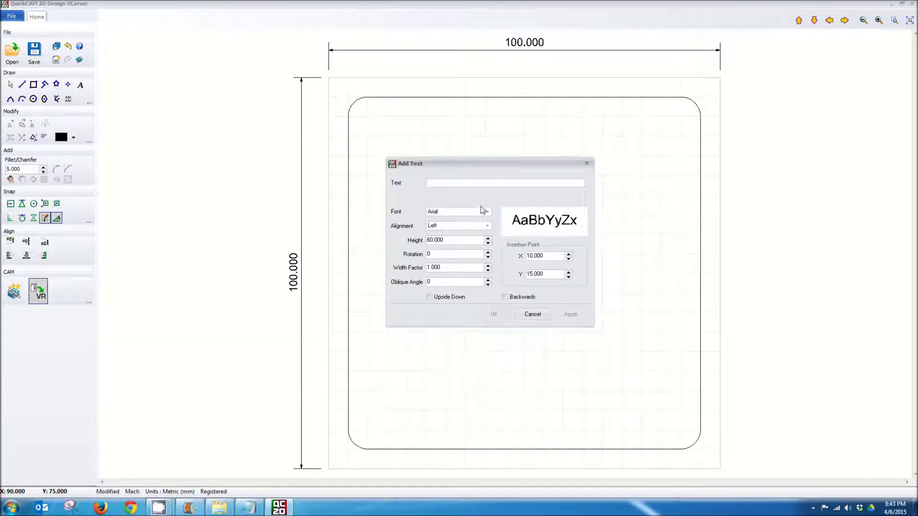
{"action": "type", "text": "amtek"}
{"action": "left_click", "coordinate": [486, 211]}
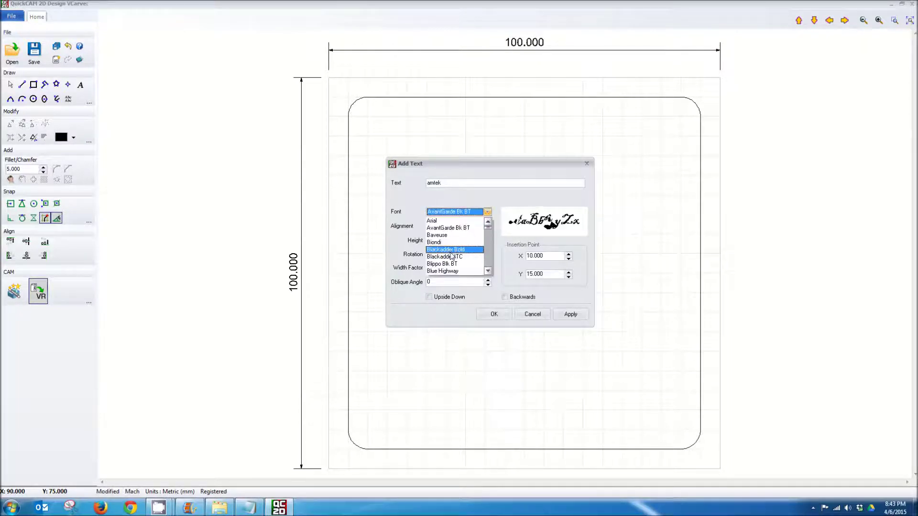
{"action": "left_click", "coordinate": [452, 221]}
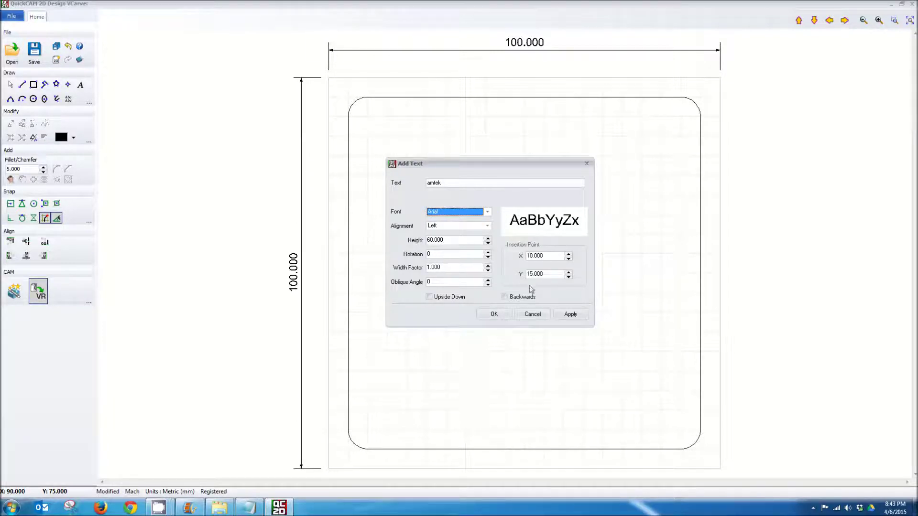
{"action": "left_click", "coordinate": [571, 315]}
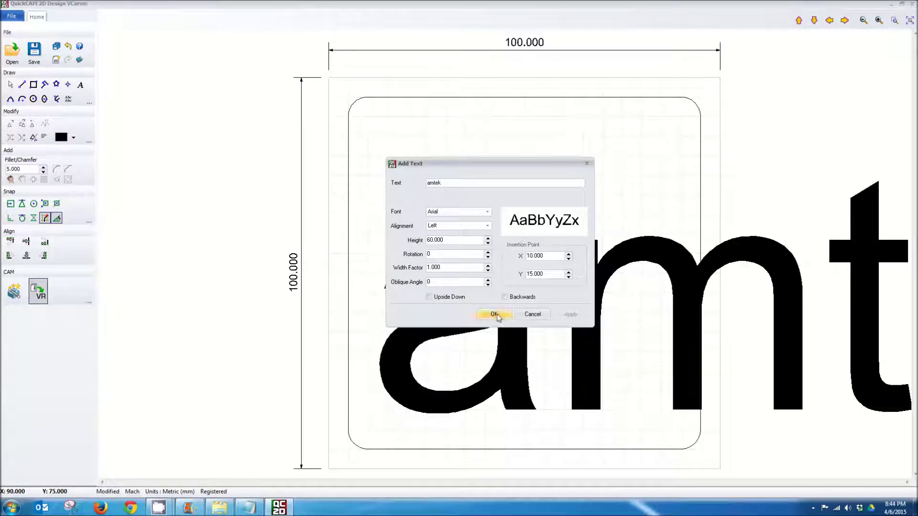
{"action": "left_click", "coordinate": [497, 313]}
- Scale the "amtek" text down to about half its size, keeping its lower-left corner in place
{"action": "left_click", "coordinate": [507, 269]}
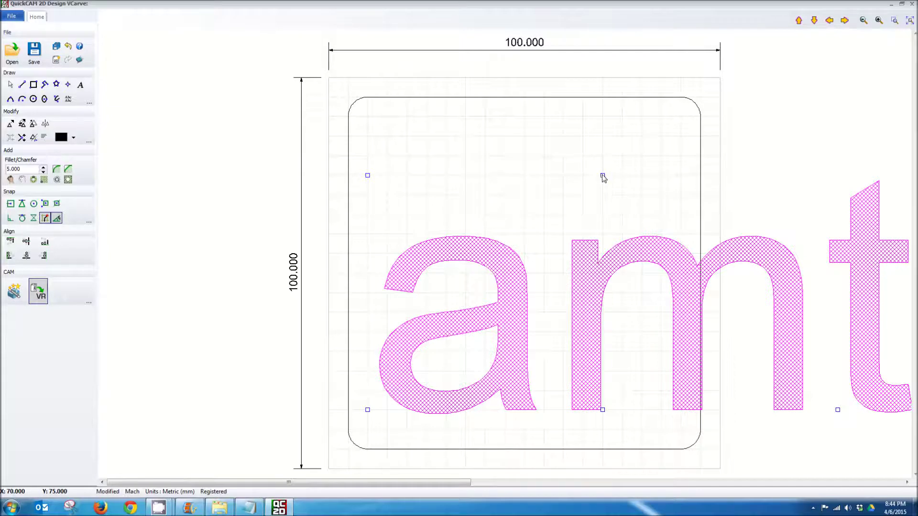
{"action": "left_click_drag", "start_coordinate": [577, 193], "coordinate": [465, 273]}
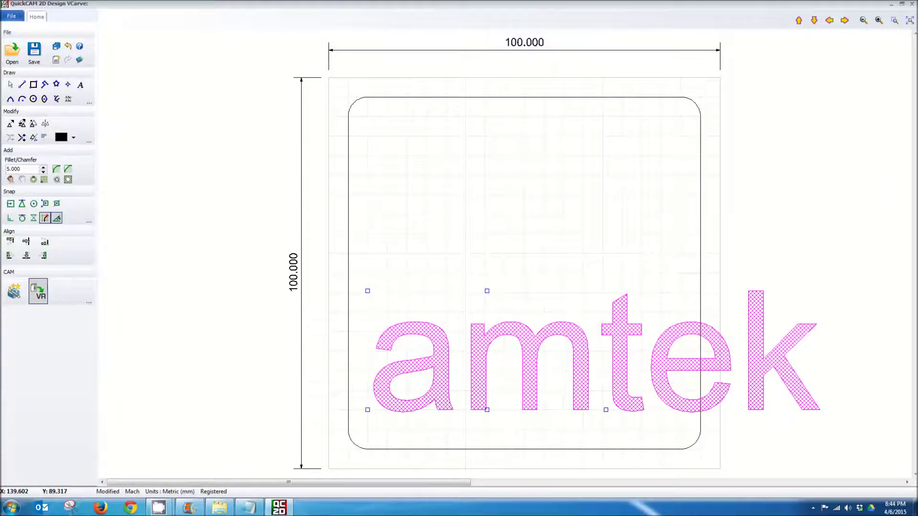
{"action": "key", "text": "ctrl+z"}
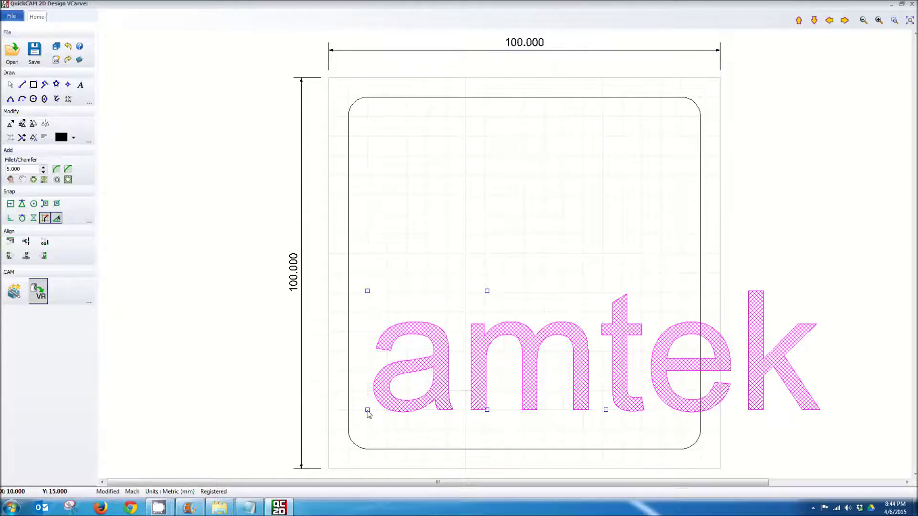
- Move the "amtek" text up to the middle of the rounded rectangle with grid snapping off, and shrink it to fit within the rectangle's width
{"action": "mouse_move", "coordinate": [367, 411]}
{"action": "left_mouse_down"}
{"action": "mouse_move", "coordinate": [396, 307]}
{"action": "mouse_move", "coordinate": [427, 332]}
{"action": "mouse_move", "coordinate": [366, 290]}
{"action": "mouse_move", "coordinate": [376, 371]}
{"action": "mouse_move", "coordinate": [367, 410]}
{"action": "left_mouse_up"}
{"action": "mouse_move", "coordinate": [482, 395]}
{"action": "left_mouse_down"}
{"action": "mouse_move", "coordinate": [485, 385]}
{"action": "mouse_move", "coordinate": [483, 396]}
{"action": "left_mouse_up"}
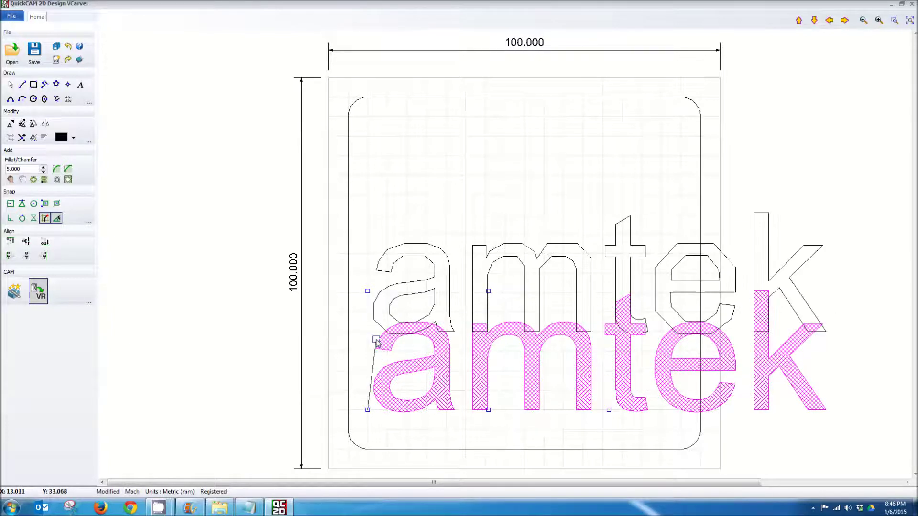
{"action": "left_click", "coordinate": [376, 341]}
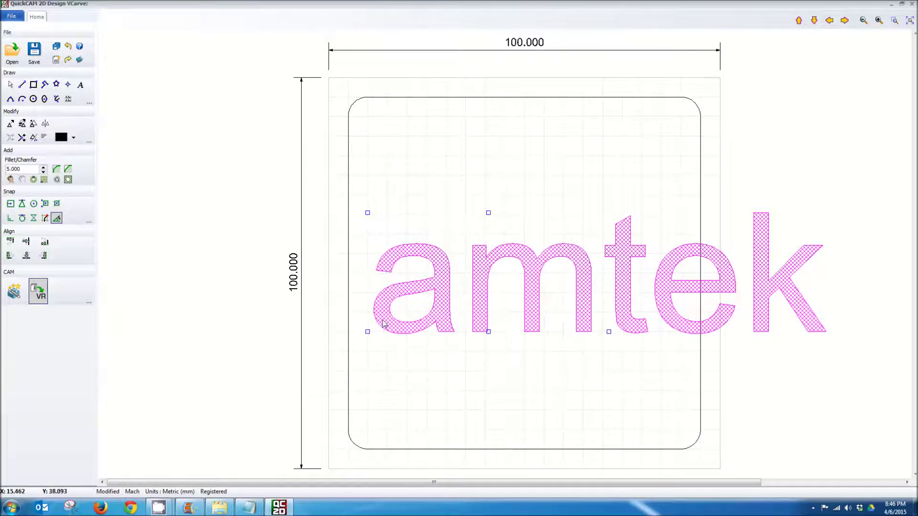
{"action": "left_click_drag", "start_coordinate": [383, 319], "coordinate": [367, 305]}
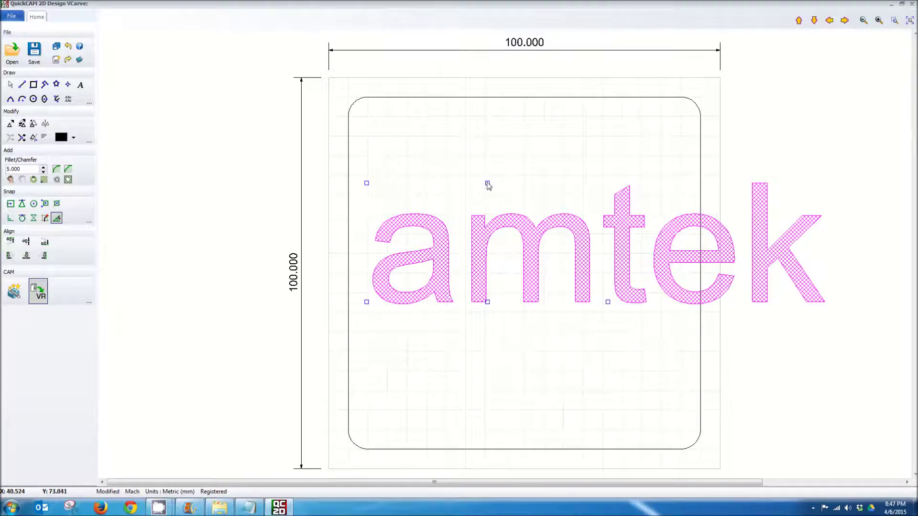
{"action": "left_click_drag", "start_coordinate": [487, 183], "coordinate": [445, 214]}
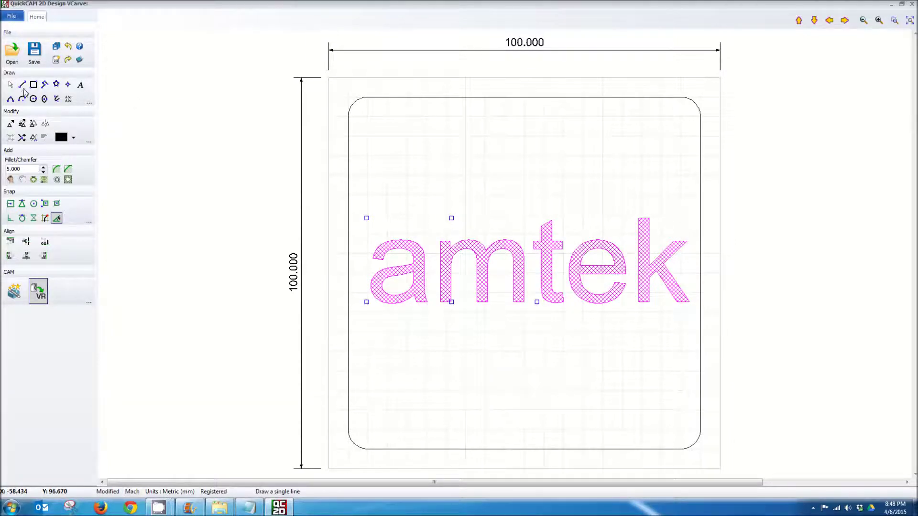
- With grid snapping on, draw five horizontal lines below the text from X 15, Y 35, each 5 mm lower and 5 mm shorter at both ends
{"action": "left_click", "coordinate": [45, 218]}
{"action": "left_click", "coordinate": [22, 86]}
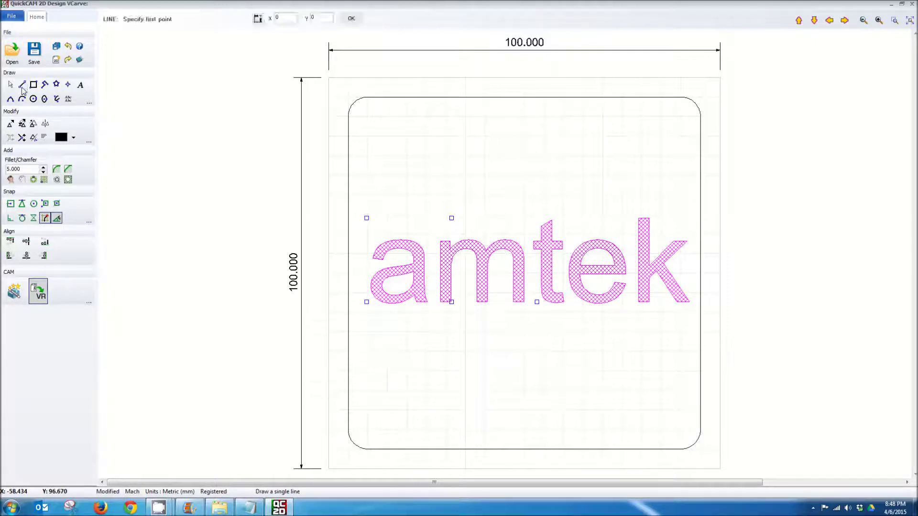
{"action": "left_click", "coordinate": [45, 218]}
{"action": "left_click", "coordinate": [386, 326]}
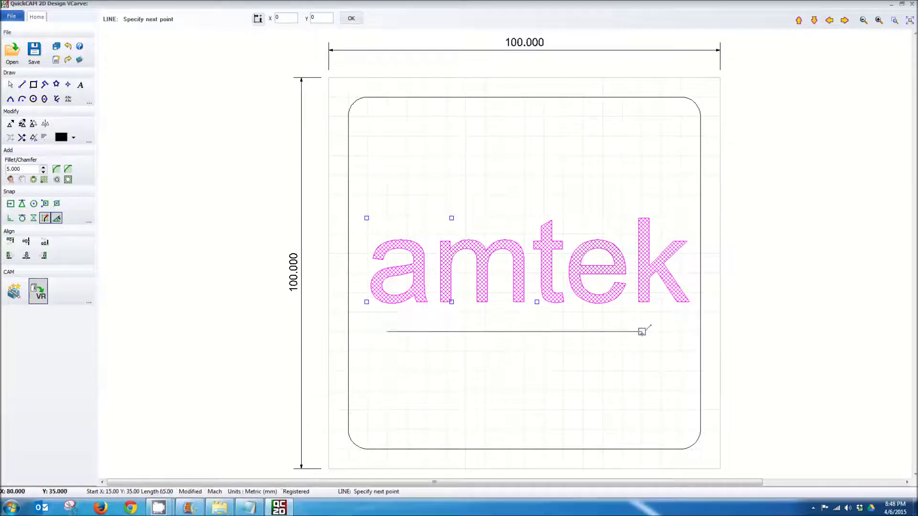
{"action": "left_click", "coordinate": [660, 331]}
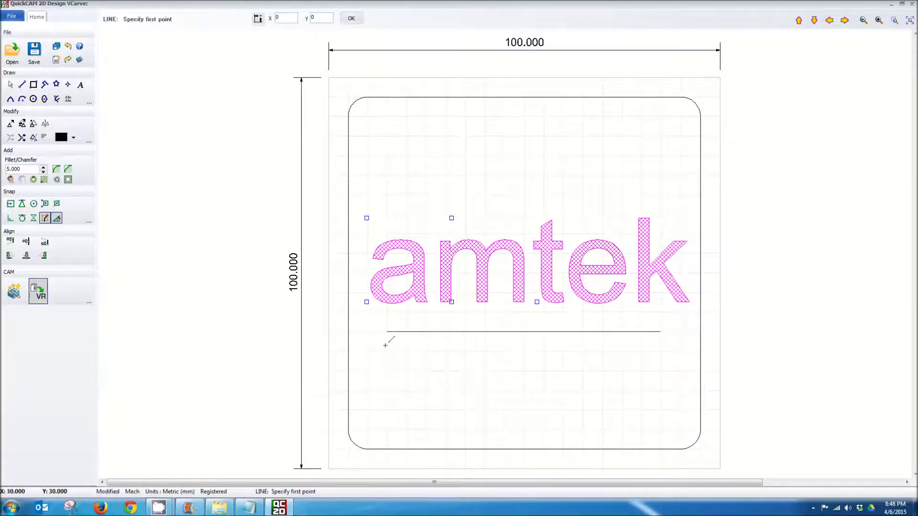
{"action": "left_click", "coordinate": [406, 352]}
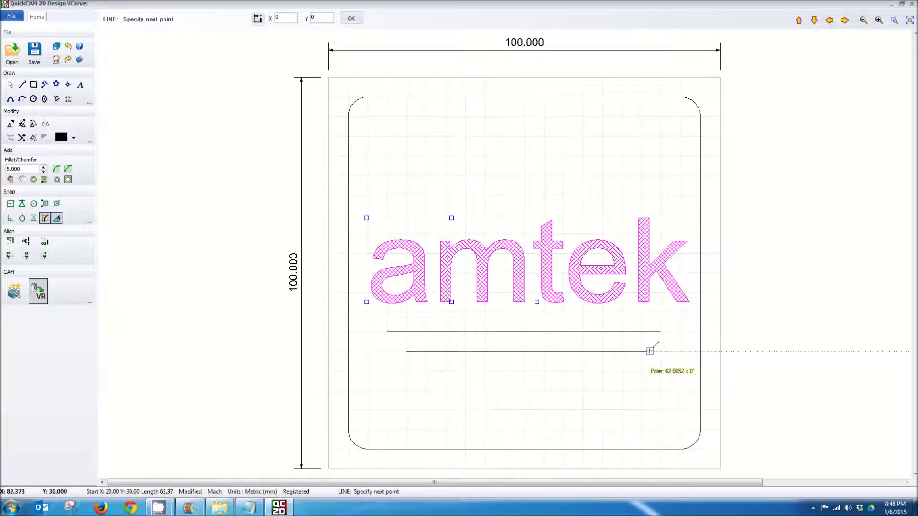
{"action": "left_click", "coordinate": [643, 351]}
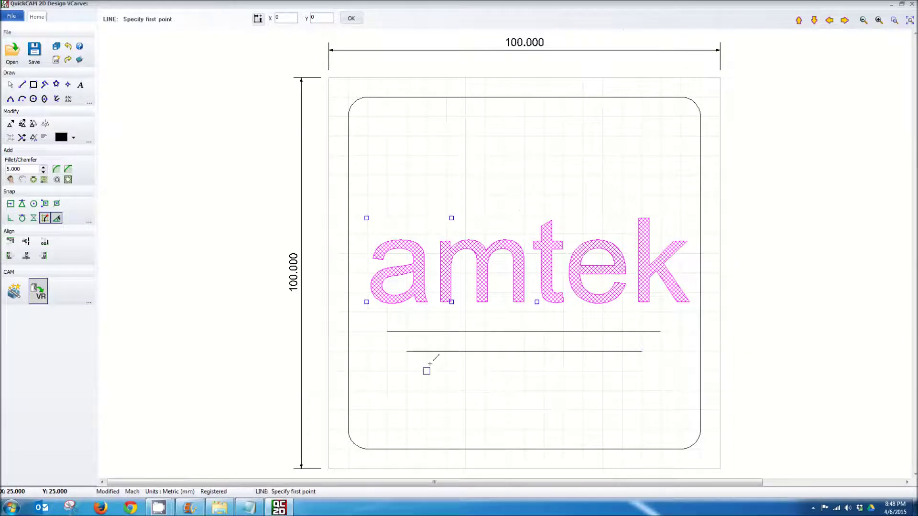
{"action": "left_click", "coordinate": [427, 371]}
{"action": "left_click", "coordinate": [622, 371]}
{"action": "left_click", "coordinate": [446, 391]}
{"action": "left_click", "coordinate": [602, 390]}
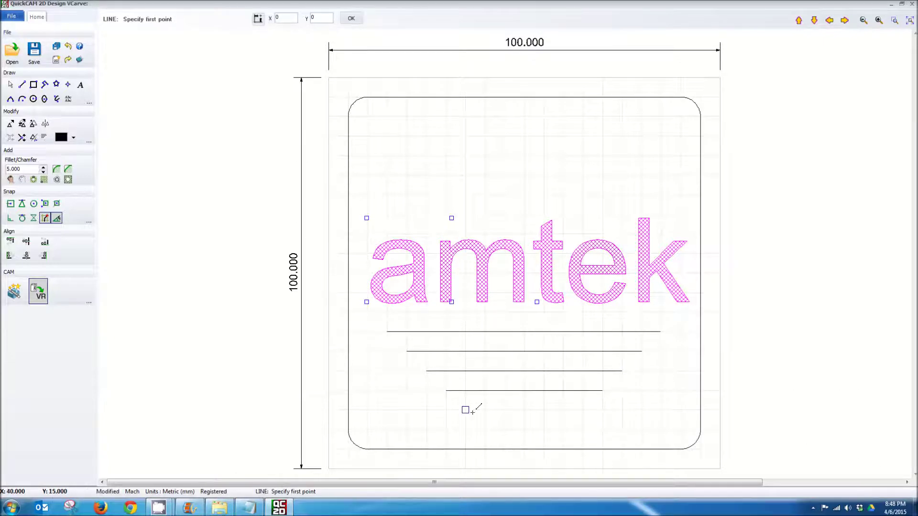
{"action": "left_click", "coordinate": [465, 410]}
{"action": "left_click", "coordinate": [583, 409]}
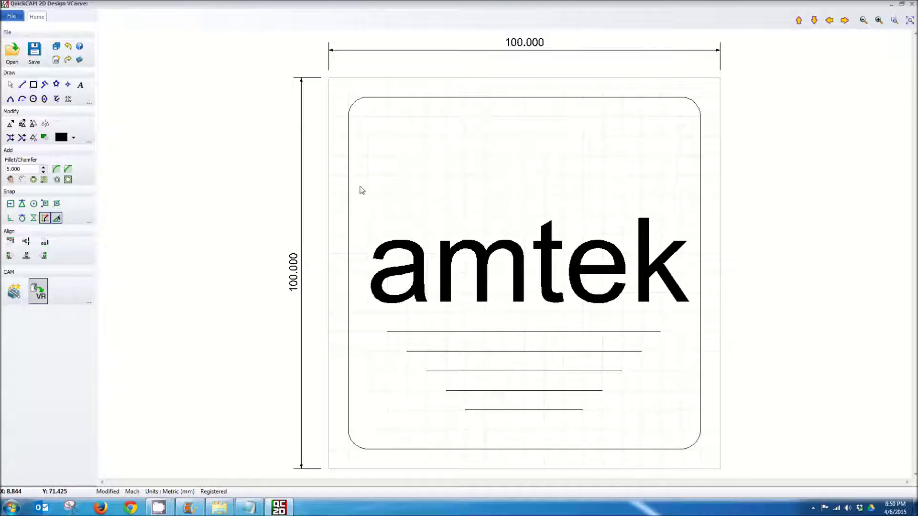
- Move the "amtek" text and the five lines together up by 10 mm inside the rounded rectangle
{"action": "left_click_drag", "start_coordinate": [358, 183], "coordinate": [693, 425]}
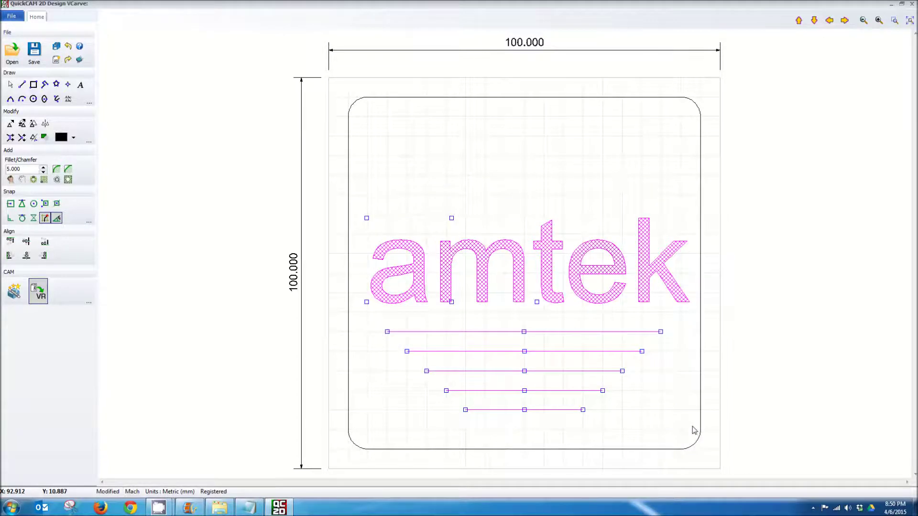
{"action": "key", "text": "Up"}
{"action": "key", "text": "Up"}
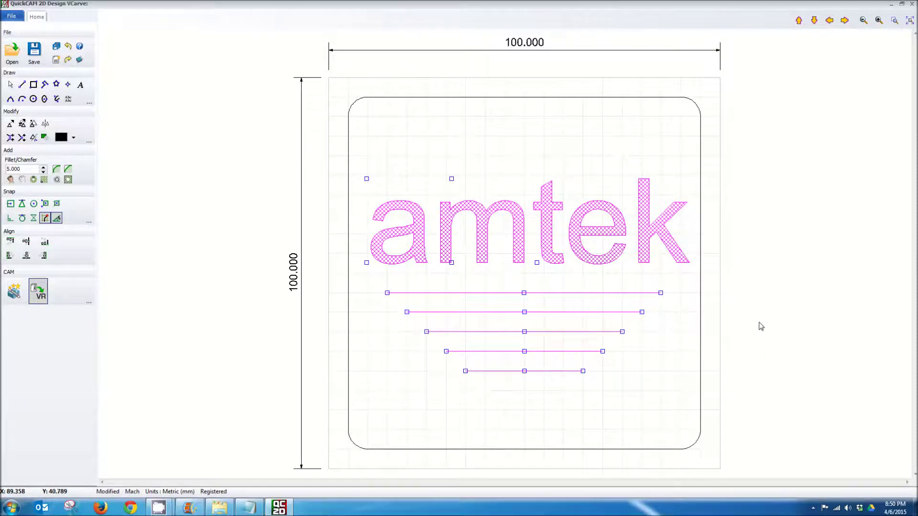
{"action": "left_click", "coordinate": [779, 323]}
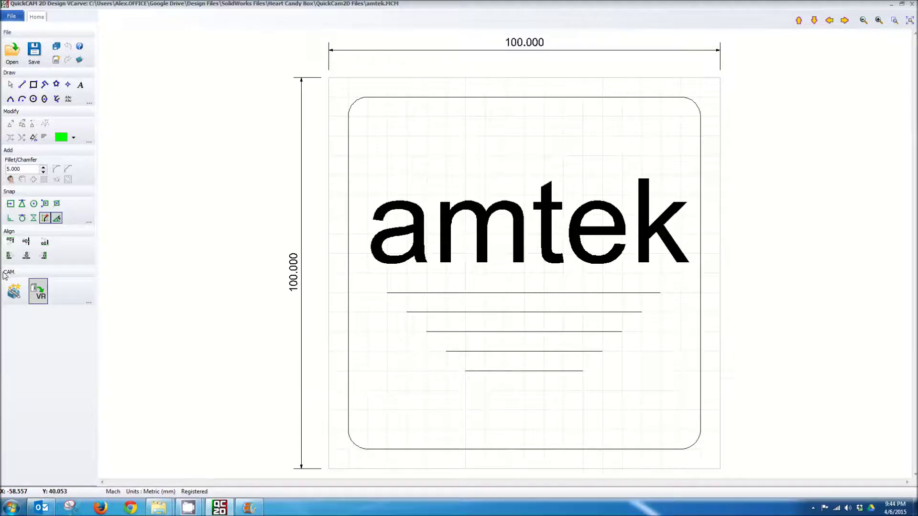
- Insert the 'V' Groove Cutter from the tool library into empty position 6 of the machine tooling list
{"action": "left_click", "coordinate": [89, 303]}
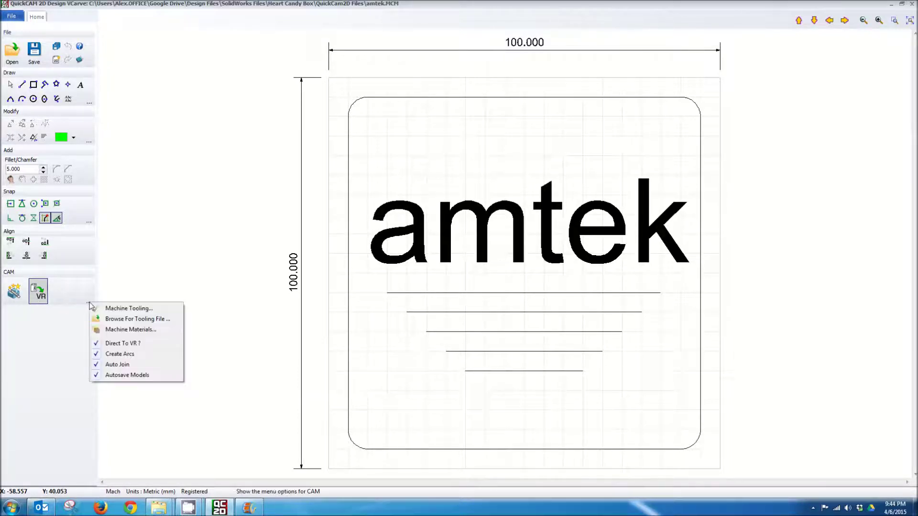
{"action": "left_click", "coordinate": [98, 309]}
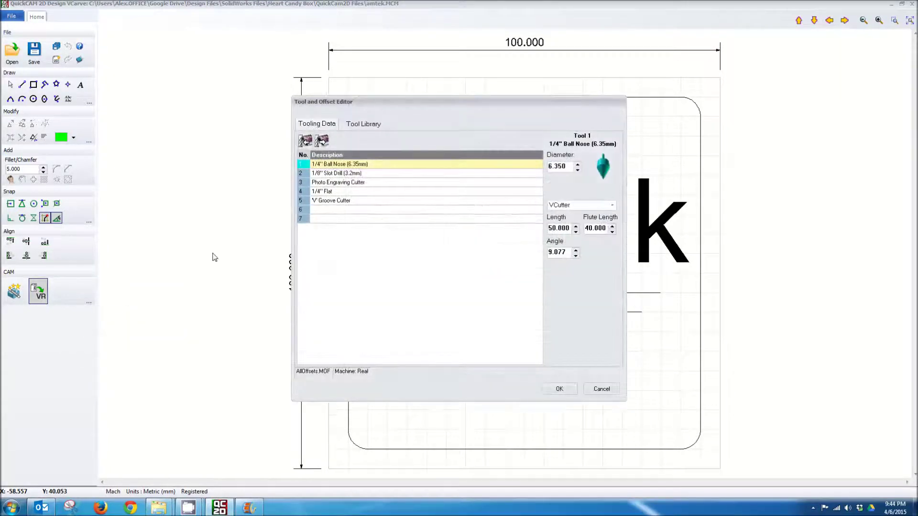
{"action": "left_click", "coordinate": [305, 203]}
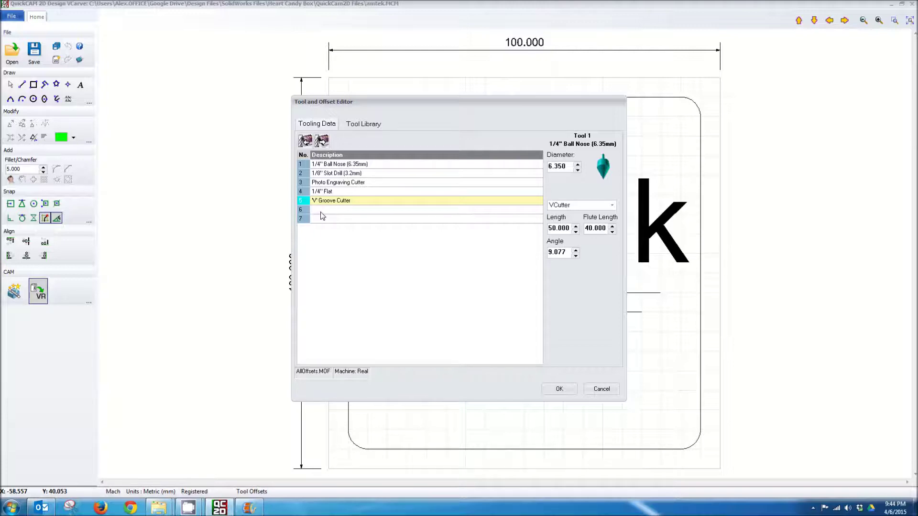
{"action": "right_click", "coordinate": [321, 212]}
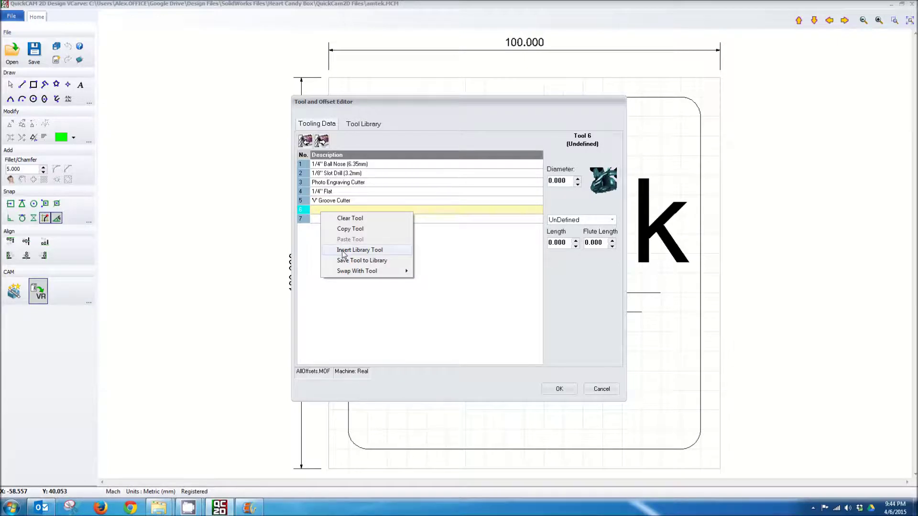
{"action": "left_click", "coordinate": [356, 249]}
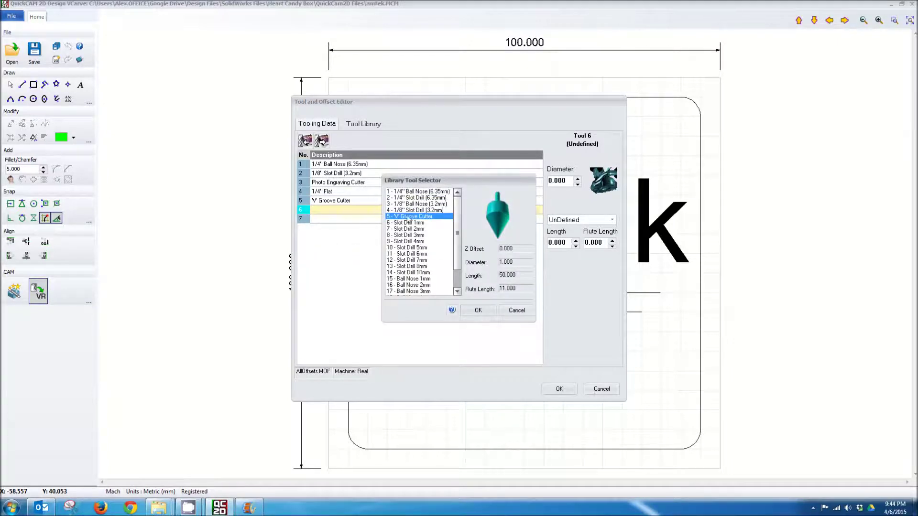
{"action": "left_click", "coordinate": [478, 309]}
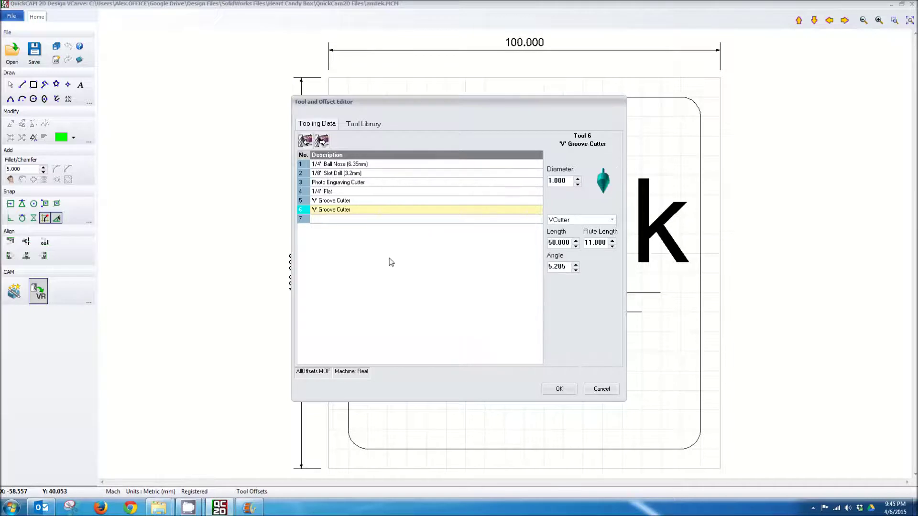
- Clear tool 6 from the machine tooling list and select the 'V' Groove Cutter at position 5
{"action": "left_click", "coordinate": [353, 201]}
{"action": "left_click", "coordinate": [354, 211]}
{"action": "right_click", "coordinate": [356, 214]}
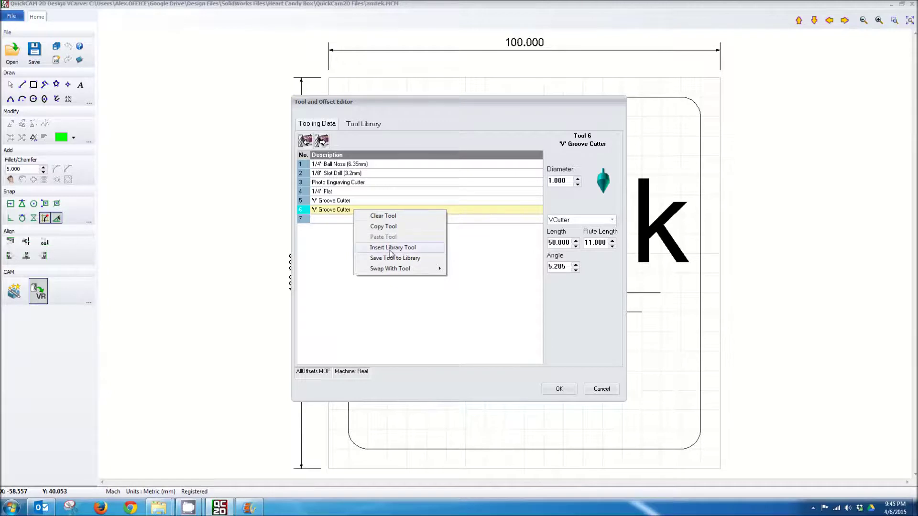
{"action": "left_click", "coordinate": [390, 217]}
{"action": "left_click", "coordinate": [342, 203]}
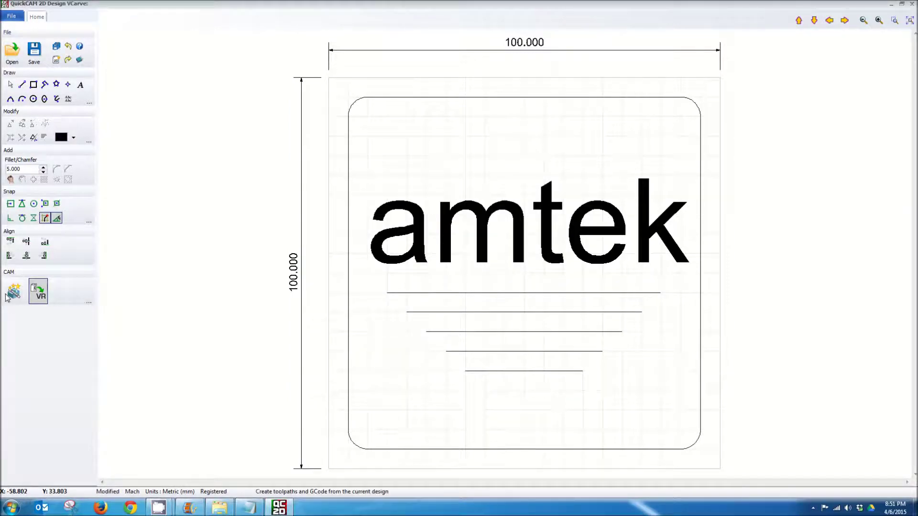
- Save the design as "amtek" in QuickCam2D Files for toolpath creation and pick Hard Wood / MDF as the material
{"action": "left_click", "coordinate": [14, 293]}
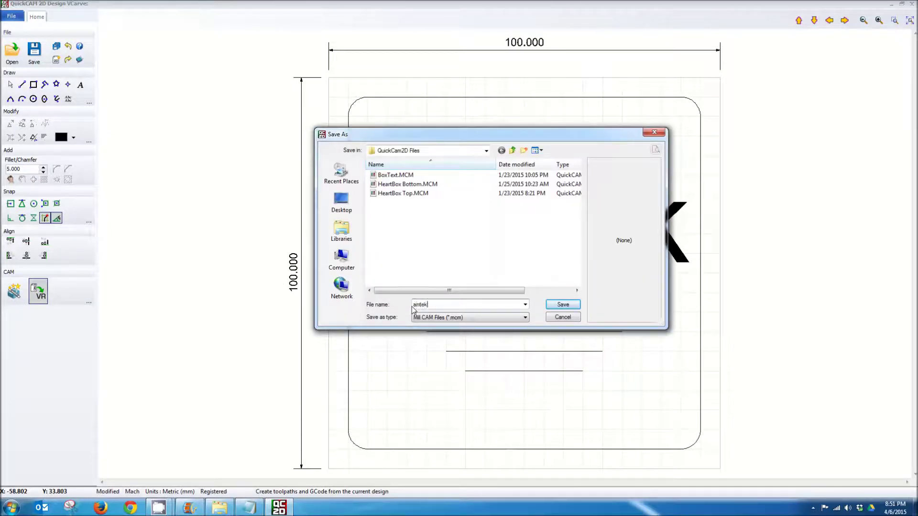
{"action": "left_click", "coordinate": [562, 305]}
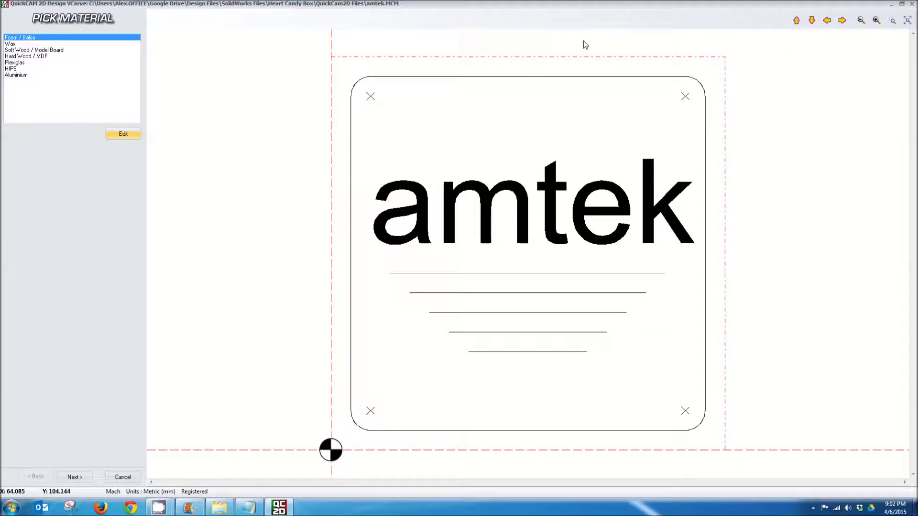
{"action": "left_click", "coordinate": [124, 134]}
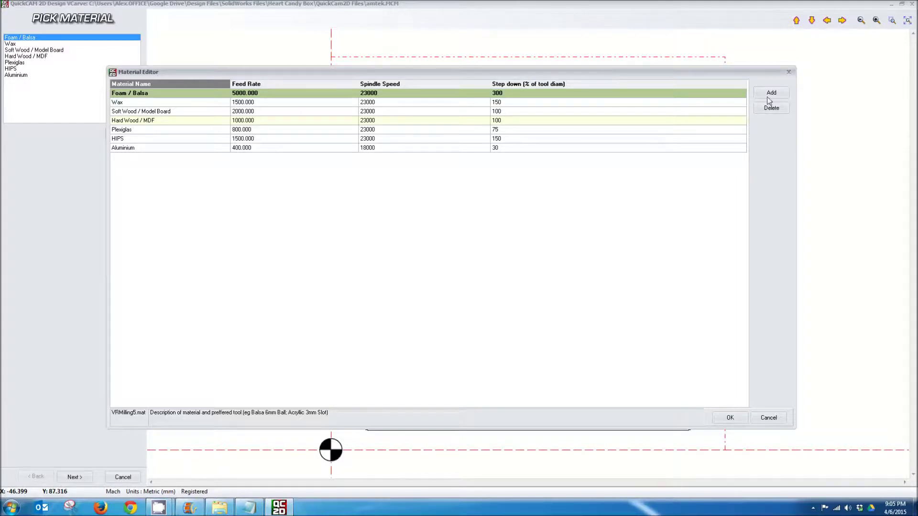
{"action": "left_click", "coordinate": [730, 417]}
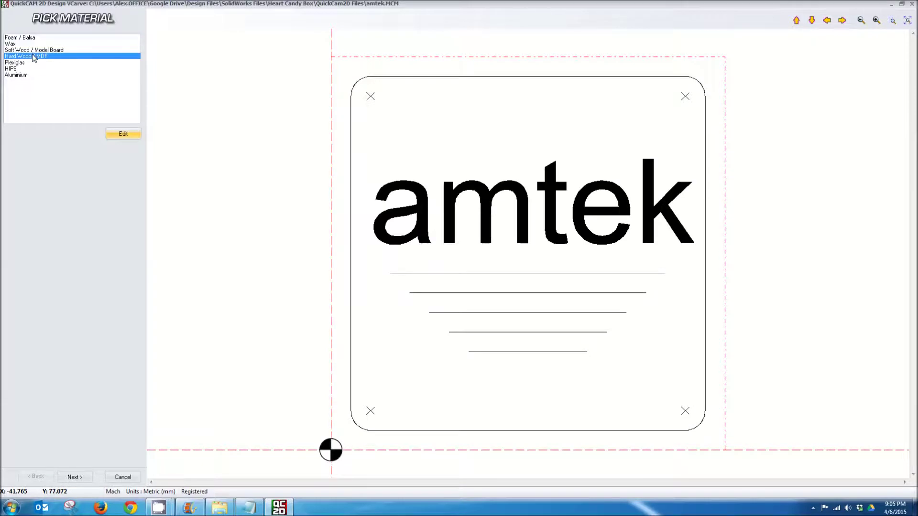
{"action": "left_click", "coordinate": [74, 477]}
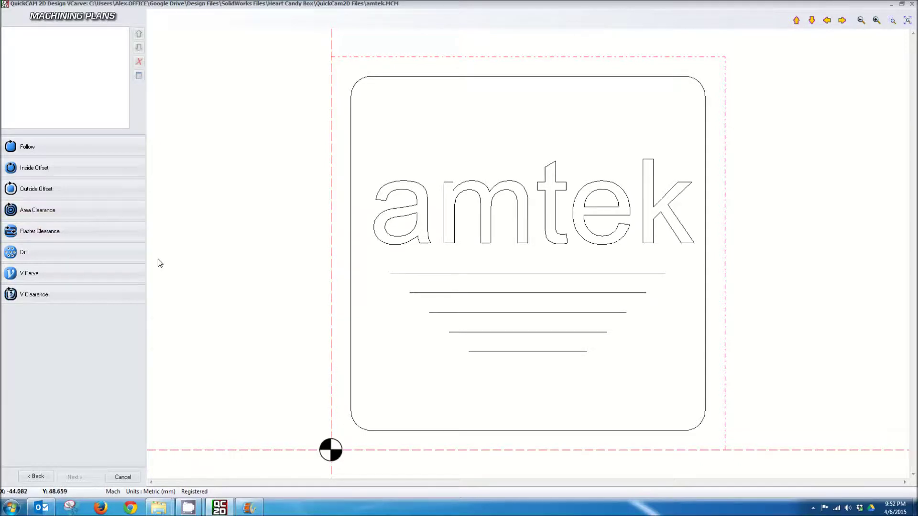
- Add and calculate a Follow machining plan with a 3 mm depth of cut for the rounded rectangle and the five lines
{"action": "left_click", "coordinate": [81, 148]}
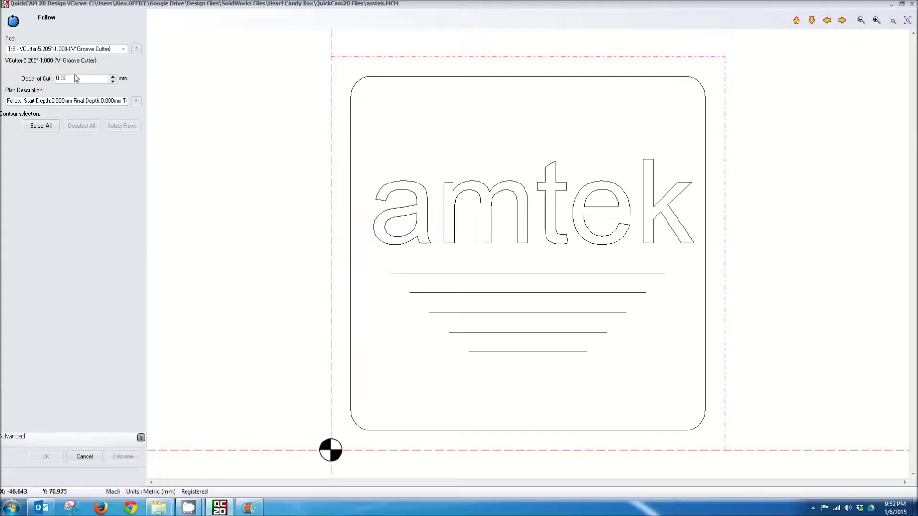
{"action": "left_click_drag", "start_coordinate": [91, 82], "coordinate": [57, 83]}
{"action": "type", "text": "3"}
{"action": "left_click", "coordinate": [352, 131]}
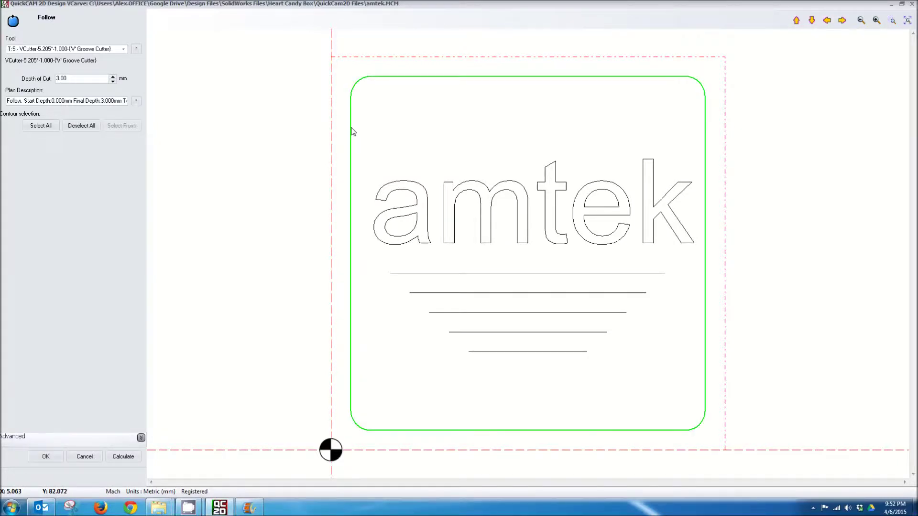
{"action": "left_click", "coordinate": [406, 273]}
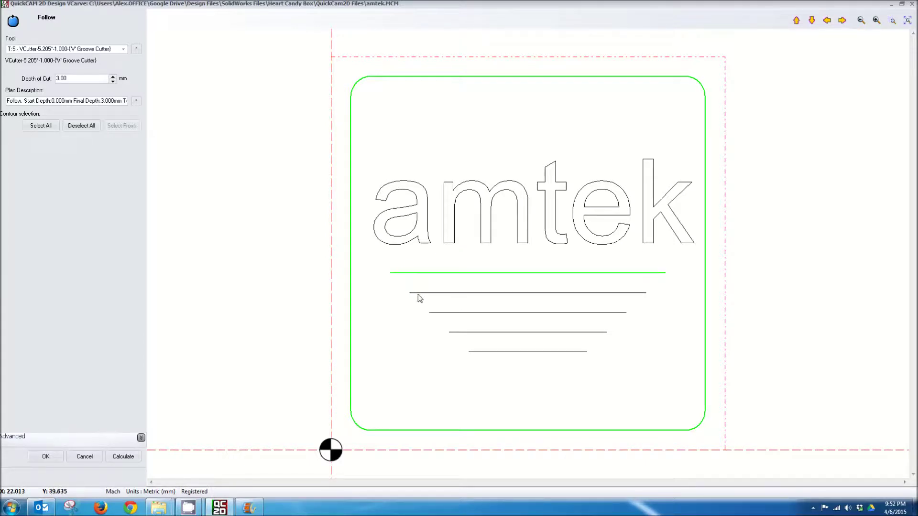
{"action": "left_click", "coordinate": [416, 292]}
{"action": "left_click", "coordinate": [436, 312]}
{"action": "left_click", "coordinate": [468, 332]}
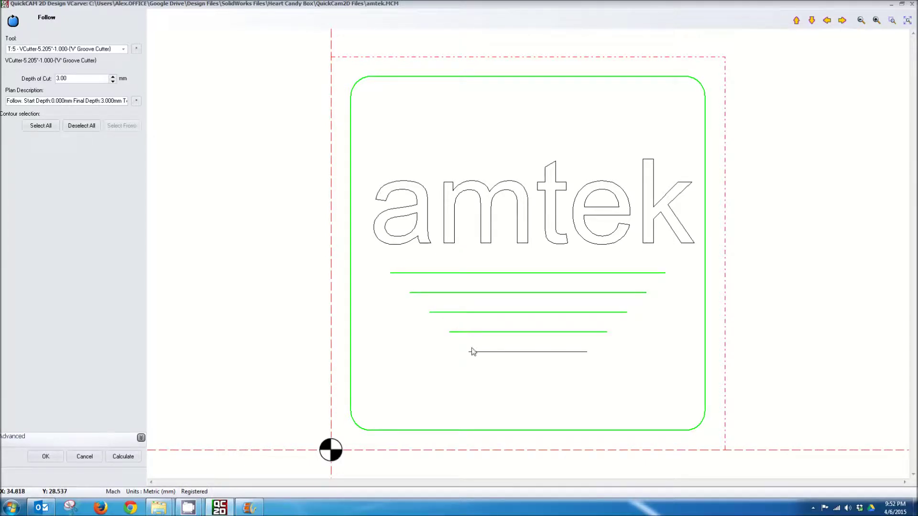
{"action": "left_click", "coordinate": [477, 356]}
{"action": "left_click", "coordinate": [118, 457]}
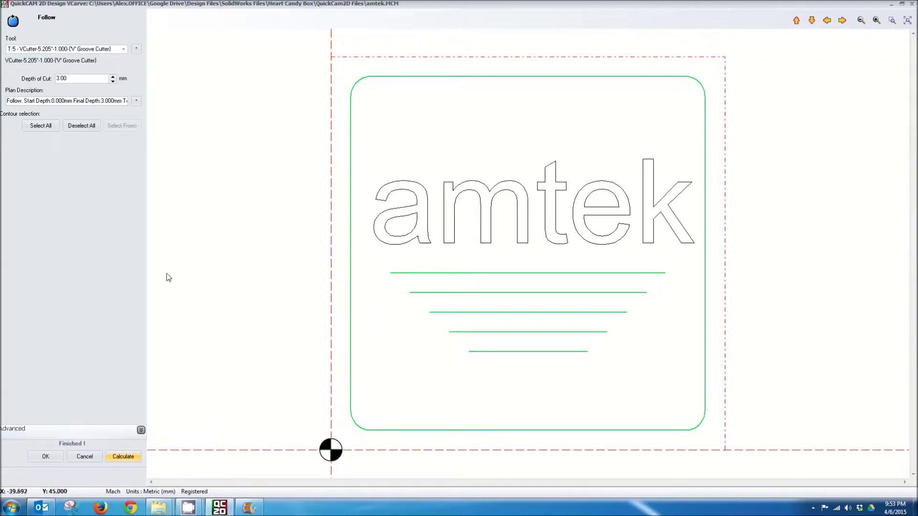
{"action": "left_click", "coordinate": [44, 460]}
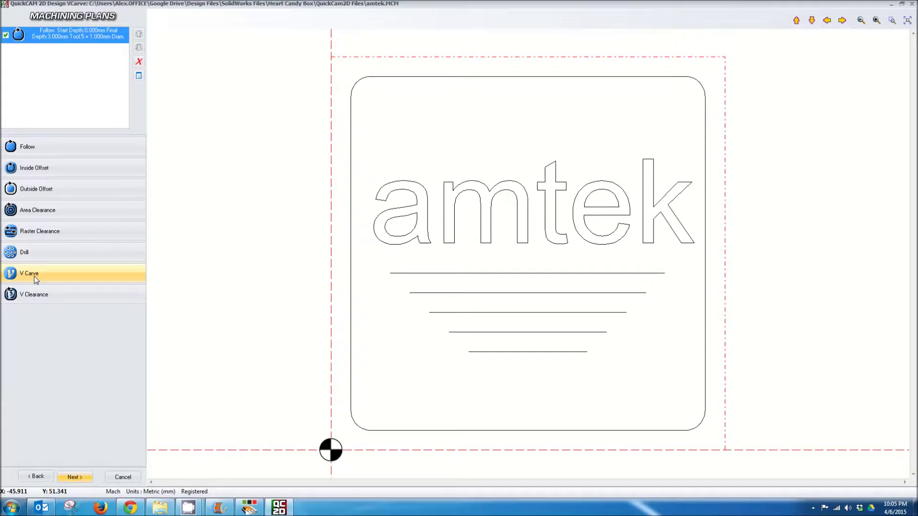
- Add and calculate a V Carve plan for the "amtek" letters using the tool 5 60° 'V' Groove Cutter and a 10 mm maximum carve depth
{"action": "left_click", "coordinate": [35, 279]}
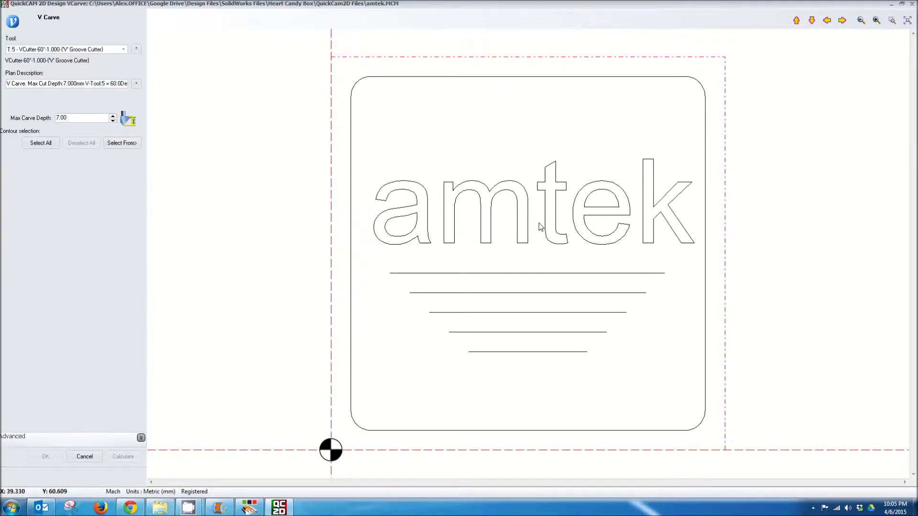
{"action": "left_click", "coordinate": [33, 50]}
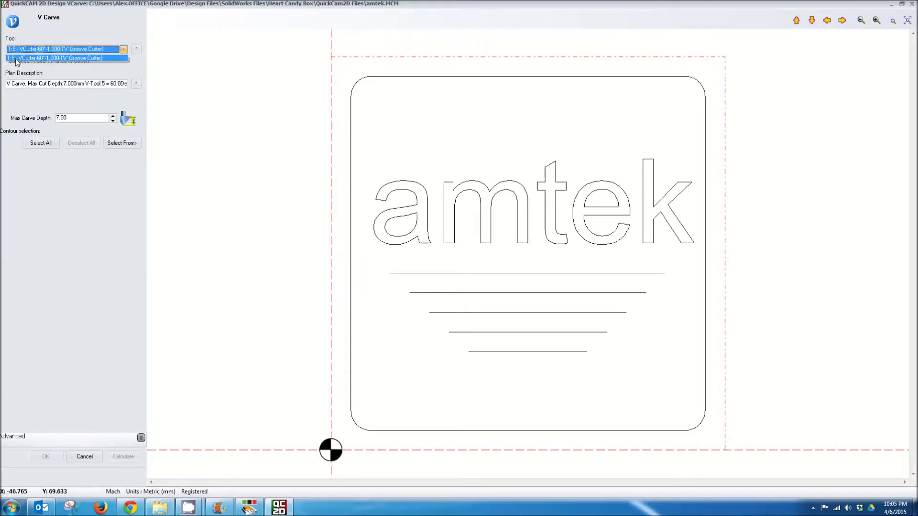
{"action": "left_click", "coordinate": [49, 58]}
{"action": "left_click_drag", "start_coordinate": [82, 119], "coordinate": [43, 118]}
{"action": "type", "text": "10"}
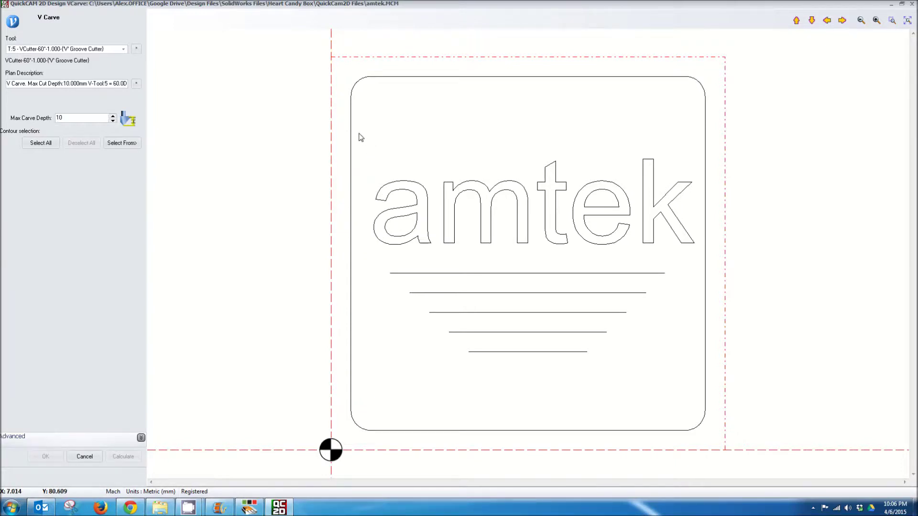
{"action": "left_click_drag", "start_coordinate": [359, 134], "coordinate": [702, 262]}
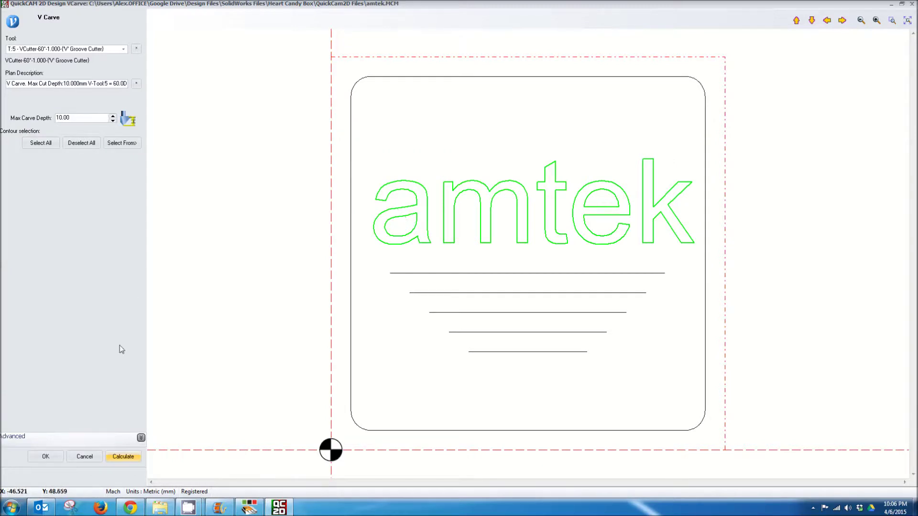
{"action": "left_click", "coordinate": [117, 458]}
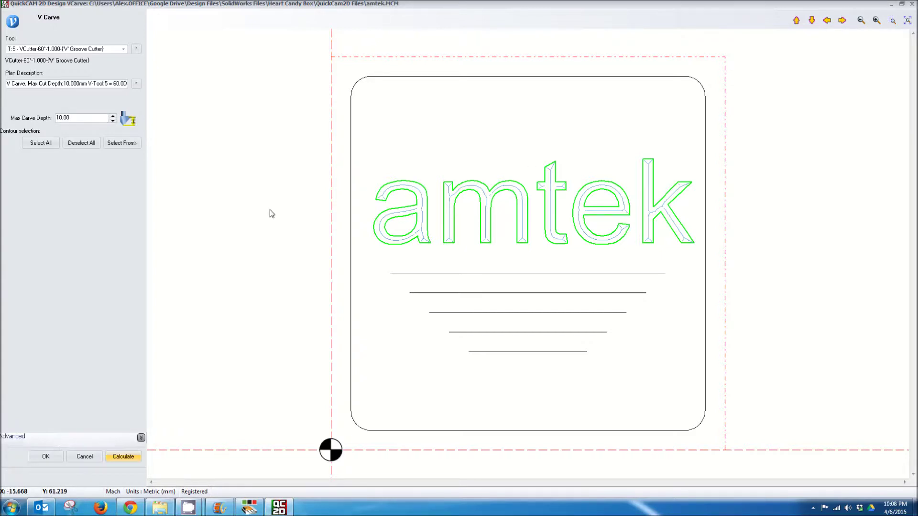
{"action": "left_click", "coordinate": [42, 456]}
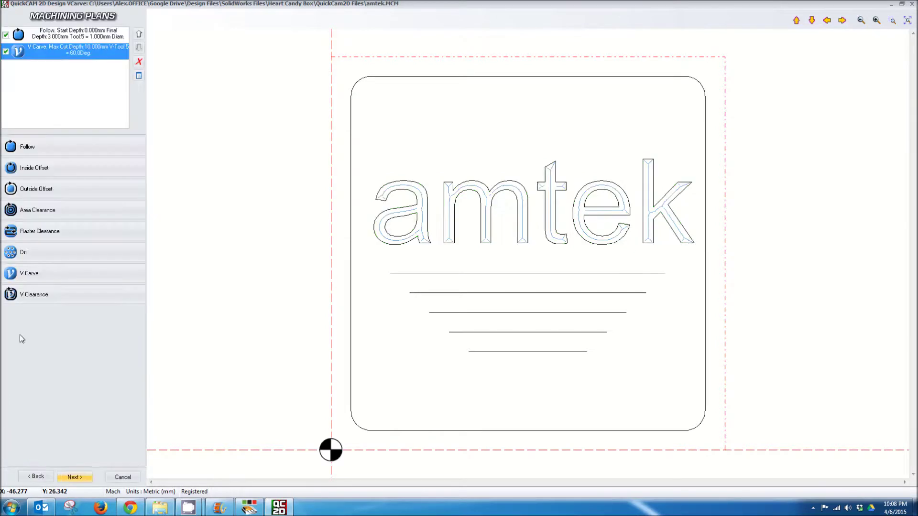
- Review the Follow and V Carve toolpaths and proceed to post processing without adding any tabs
{"action": "left_click", "coordinate": [58, 56]}
{"action": "left_click", "coordinate": [57, 42]}
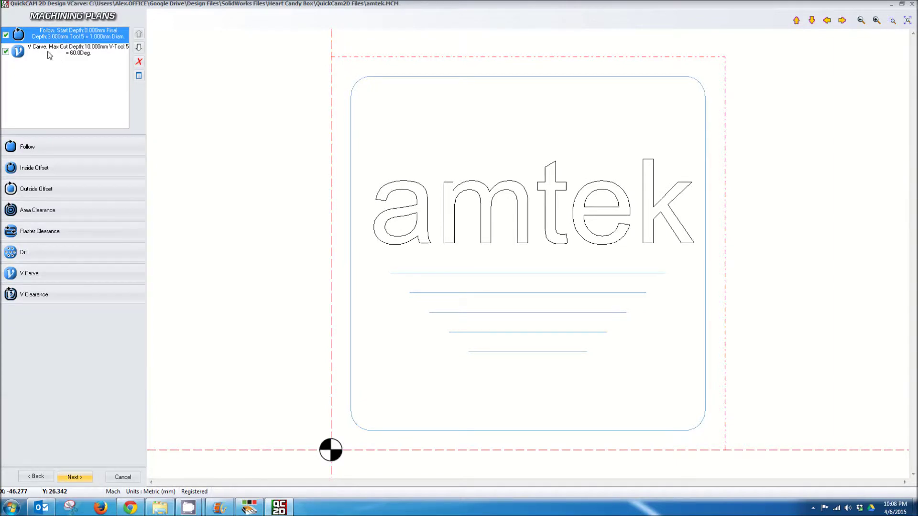
{"action": "left_click", "coordinate": [49, 56]}
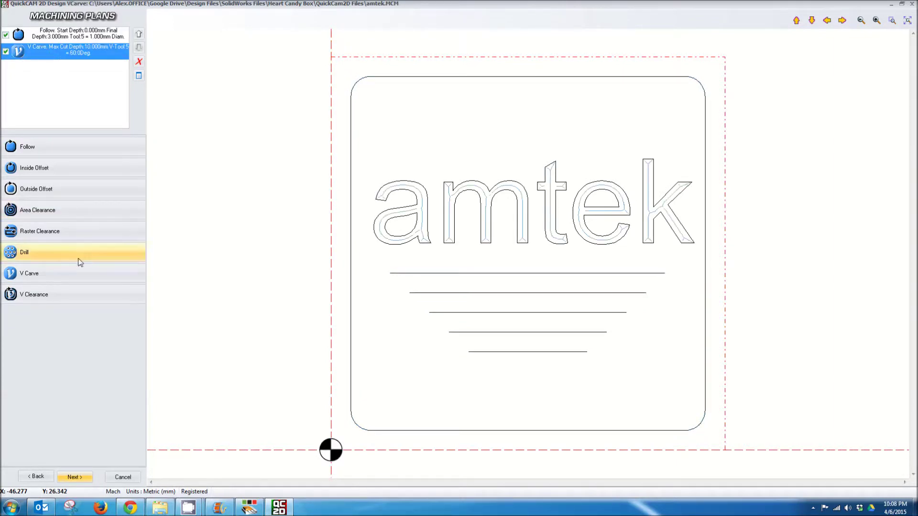
{"action": "left_click", "coordinate": [76, 477]}
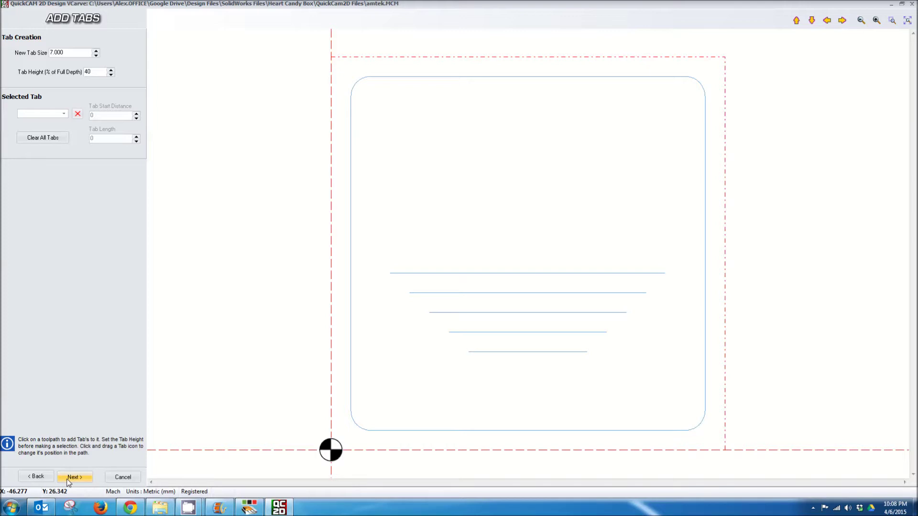
{"action": "left_click", "coordinate": [72, 477]}
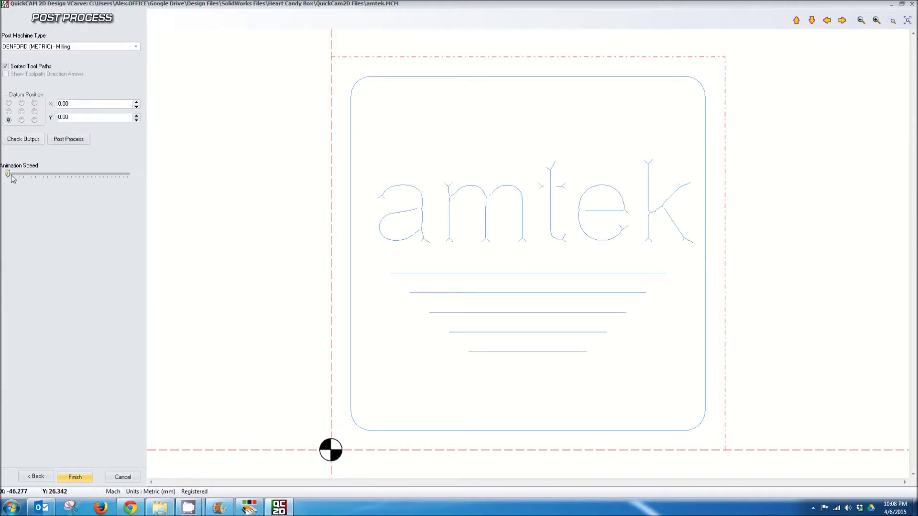
- Try the datum at different corners, edge midpoints and the centre of the billet, and return it to X 0, Y 0
{"action": "left_click", "coordinate": [9, 111]}
{"action": "left_click", "coordinate": [9, 103]}
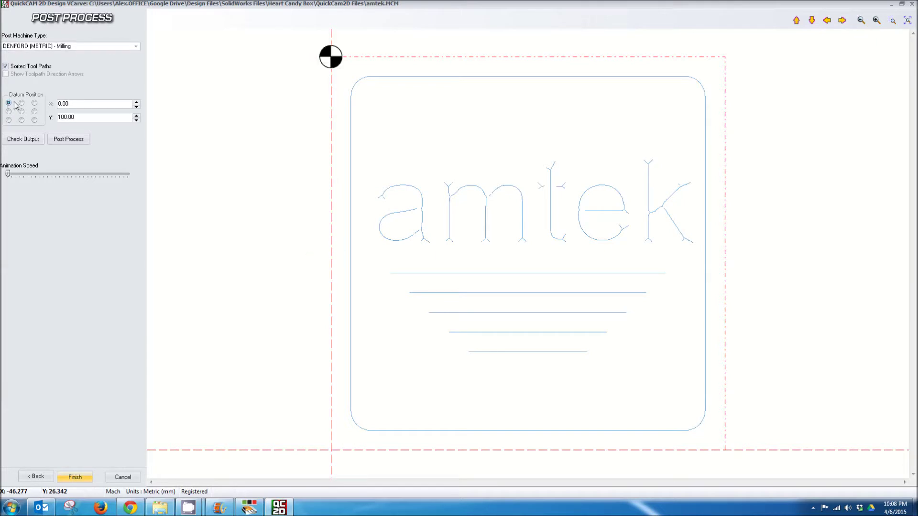
{"action": "left_click", "coordinate": [22, 103]}
{"action": "left_click", "coordinate": [34, 103]}
{"action": "left_click", "coordinate": [34, 111]}
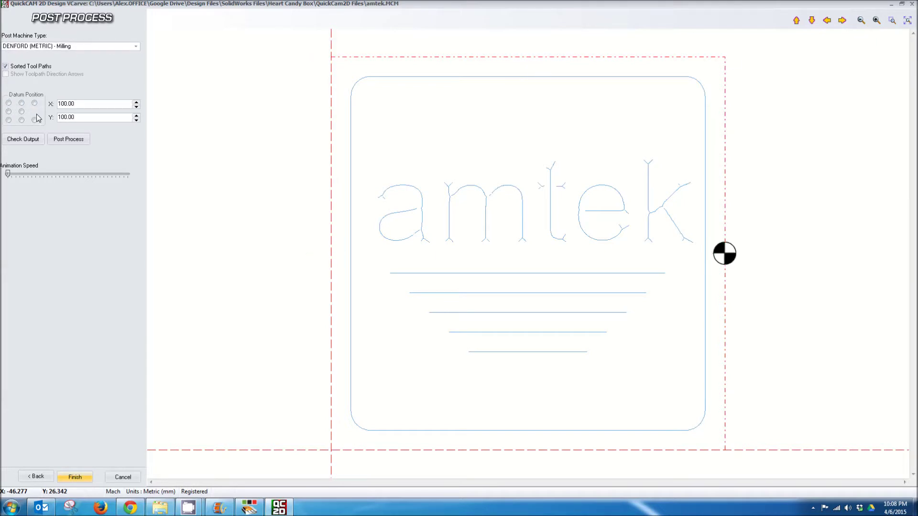
{"action": "left_click", "coordinate": [34, 120]}
{"action": "left_click", "coordinate": [21, 120]}
{"action": "left_click", "coordinate": [22, 112]}
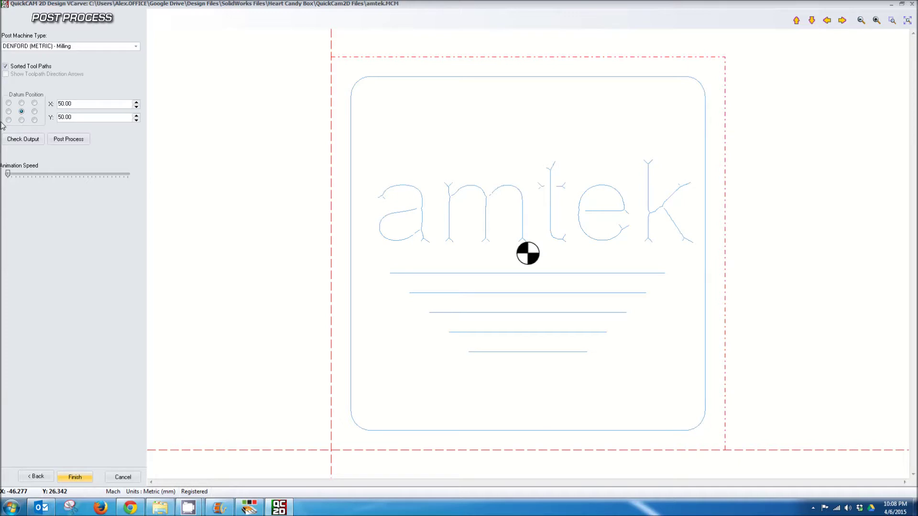
{"action": "left_click", "coordinate": [8, 120]}
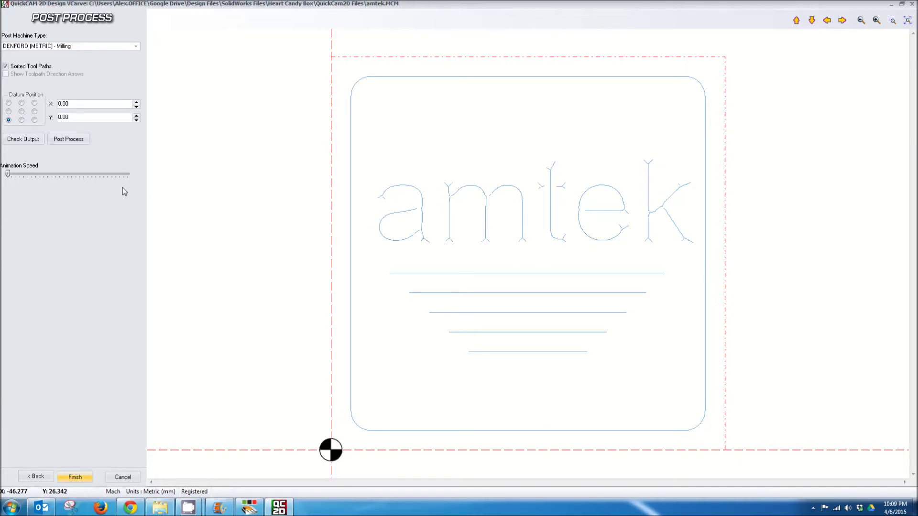
- Choose DENFORD (METRIC) - Milling as the post machine type and check the toolpath output at a faster animation speed
{"action": "left_click", "coordinate": [93, 47]}
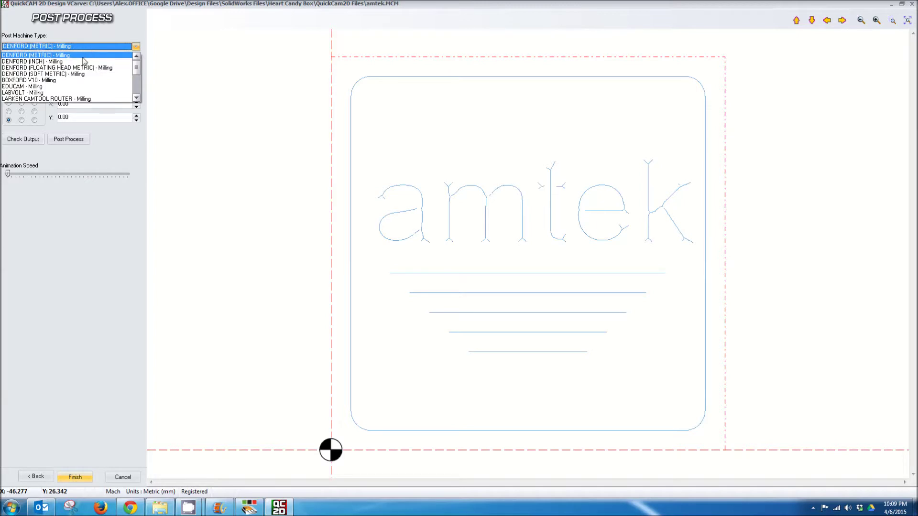
{"action": "left_click", "coordinate": [88, 56]}
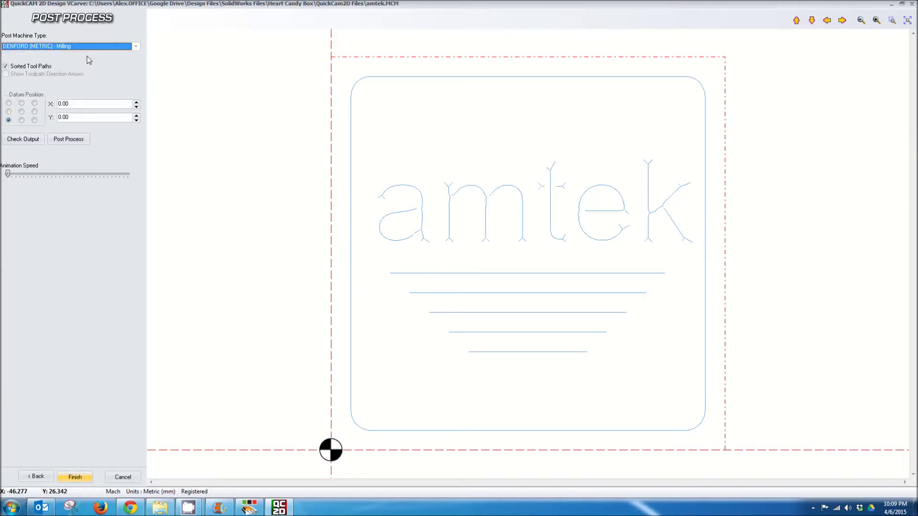
{"action": "left_click", "coordinate": [32, 140]}
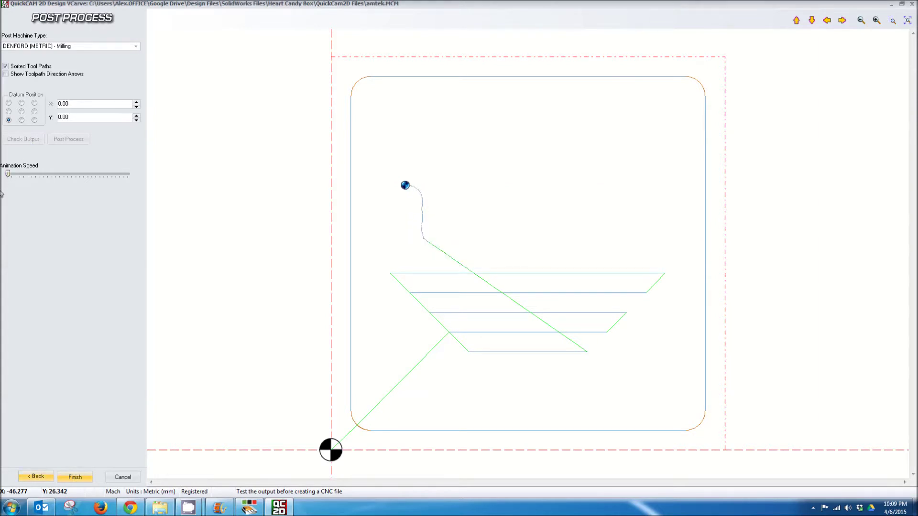
{"action": "left_click_drag", "start_coordinate": [8, 174], "coordinate": [67, 179]}
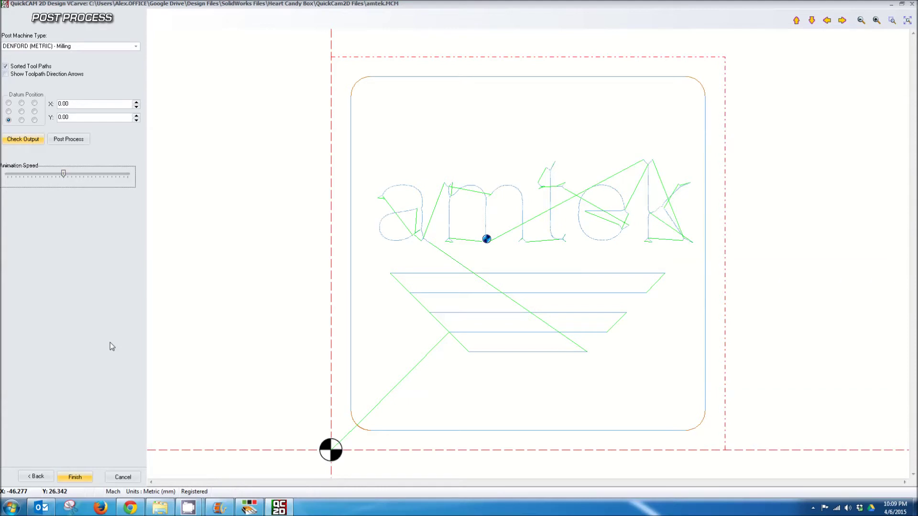
- Post process the toolpaths and save the CNC program as amtek.fnc in CNC Files
{"action": "left_click", "coordinate": [73, 143]}
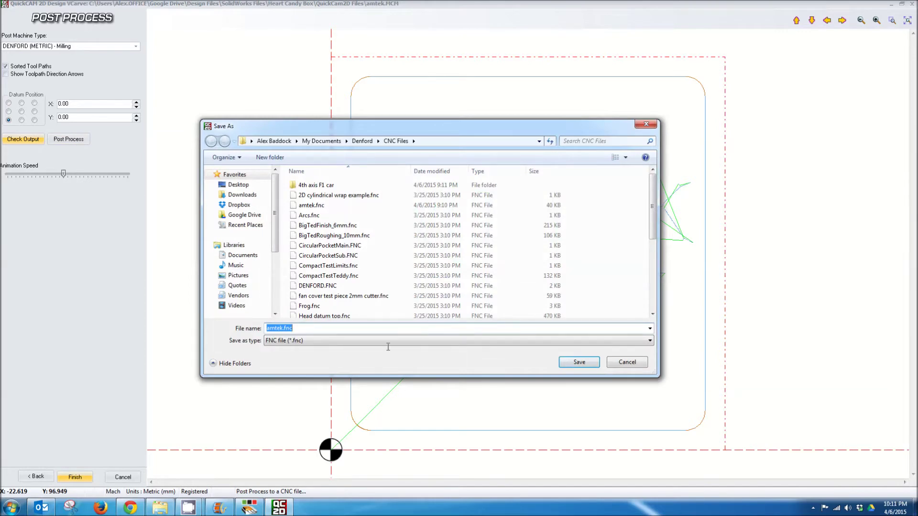
{"action": "left_click", "coordinate": [577, 362]}
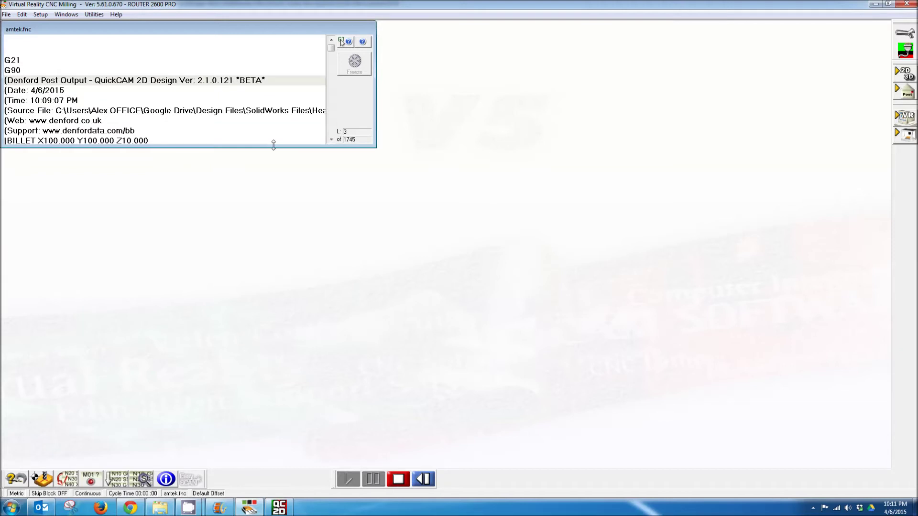
- In Virtual Reality CNC Milling, go to the start of the amtek.fnc program and run its machining simulation in 3D
{"action": "scroll", "coordinate": [237, 111], "scroll_direction": "up", "scroll_amount": 2}
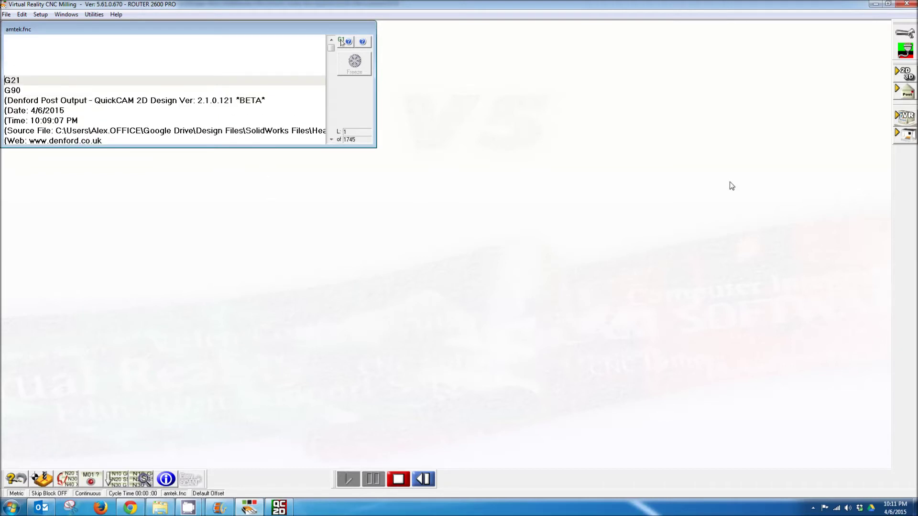
{"action": "left_click", "coordinate": [904, 77]}
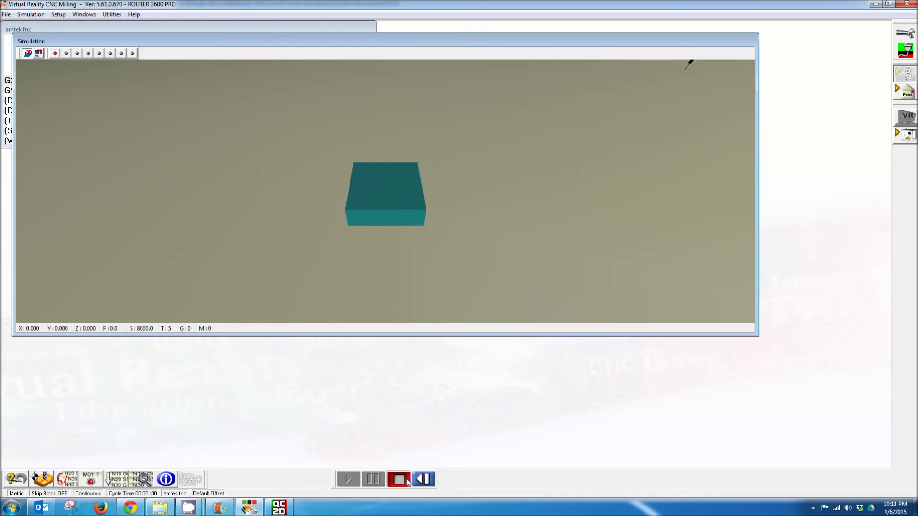
{"action": "left_click", "coordinate": [348, 476]}
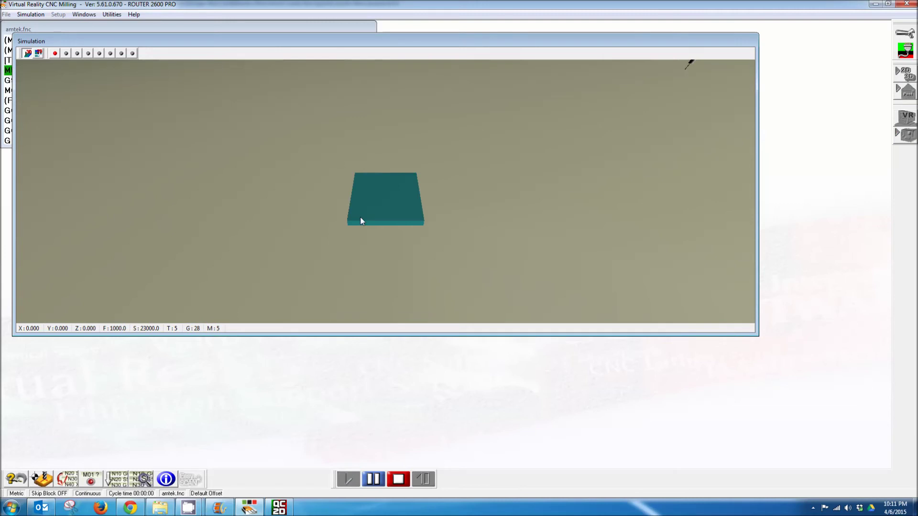